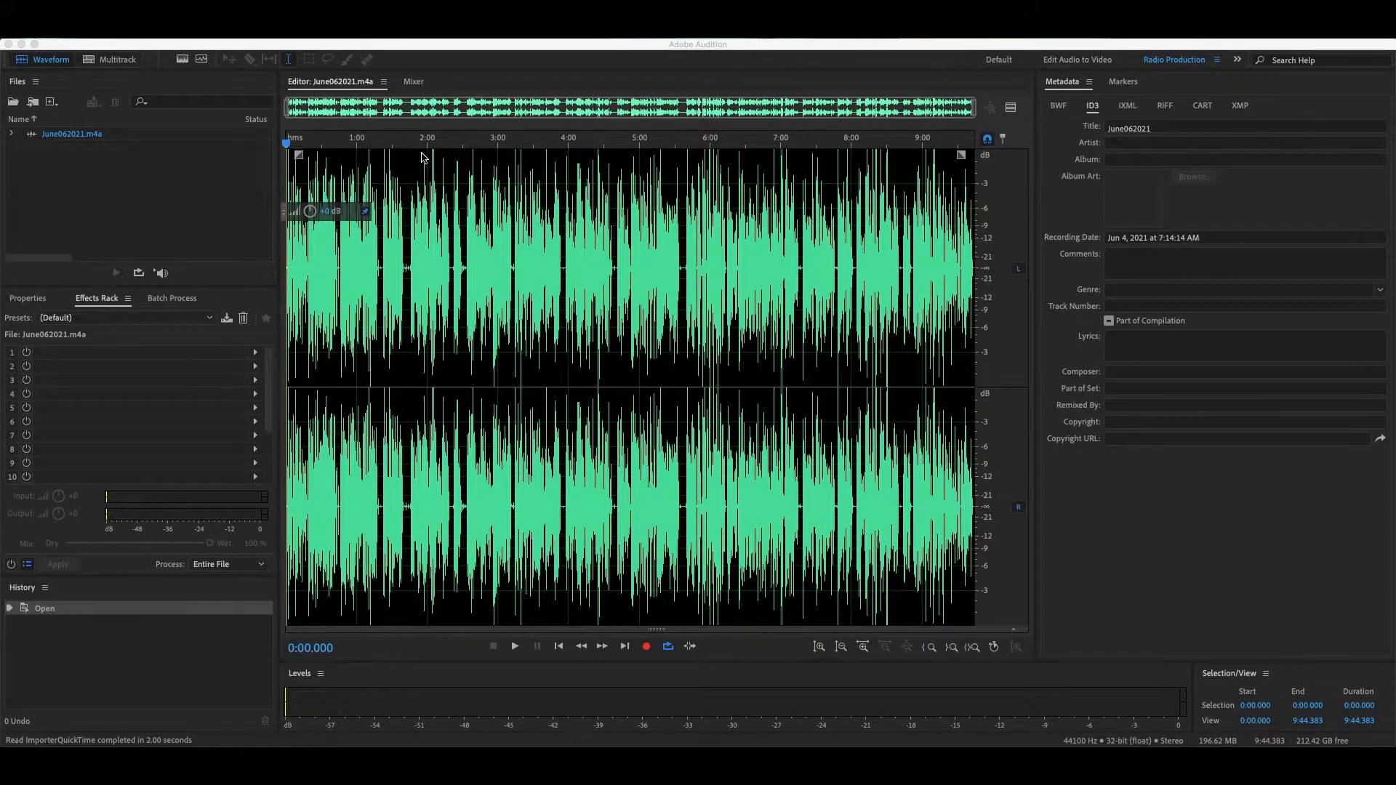
Step: Convert the file's sample type to 44100 Hz, mono, 16-bit
click(533, 71)
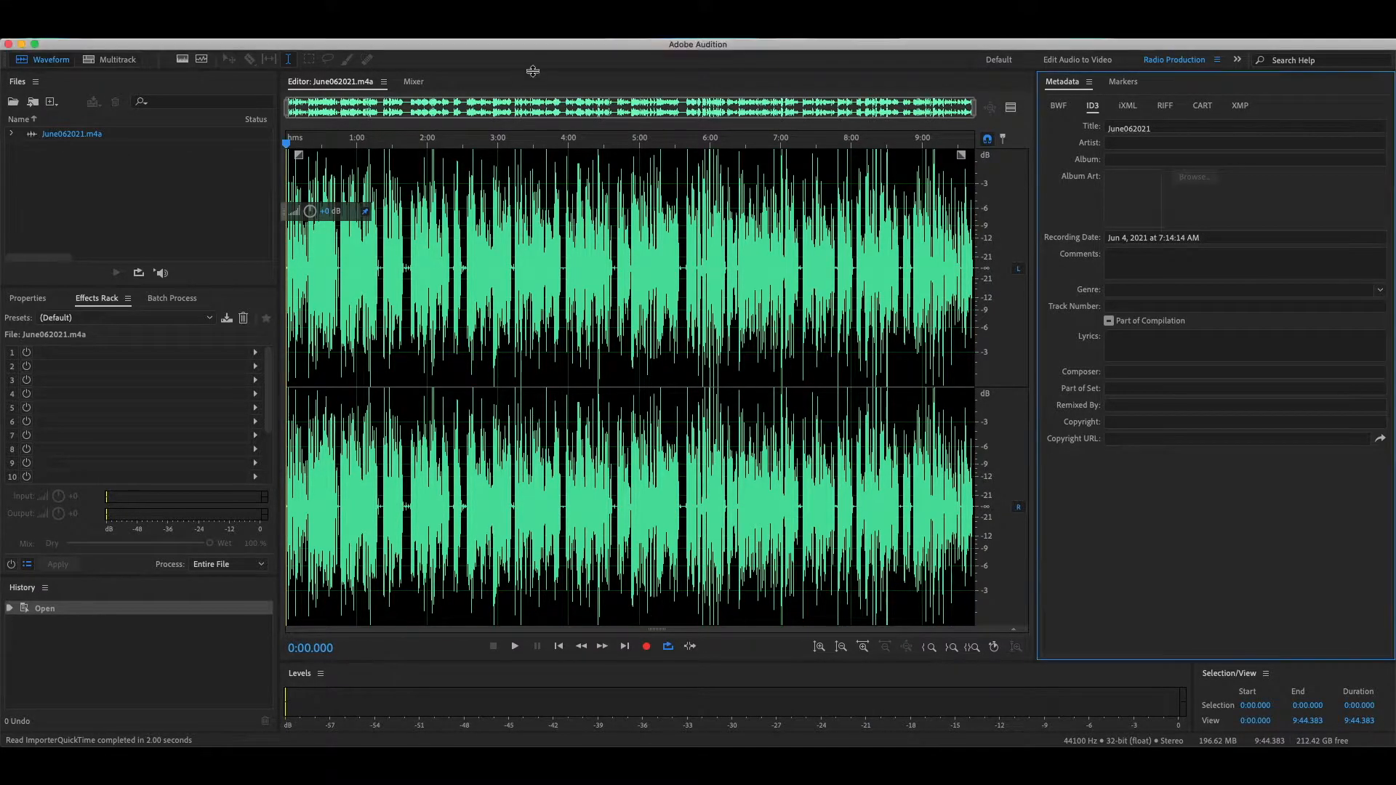
key(shift+t)
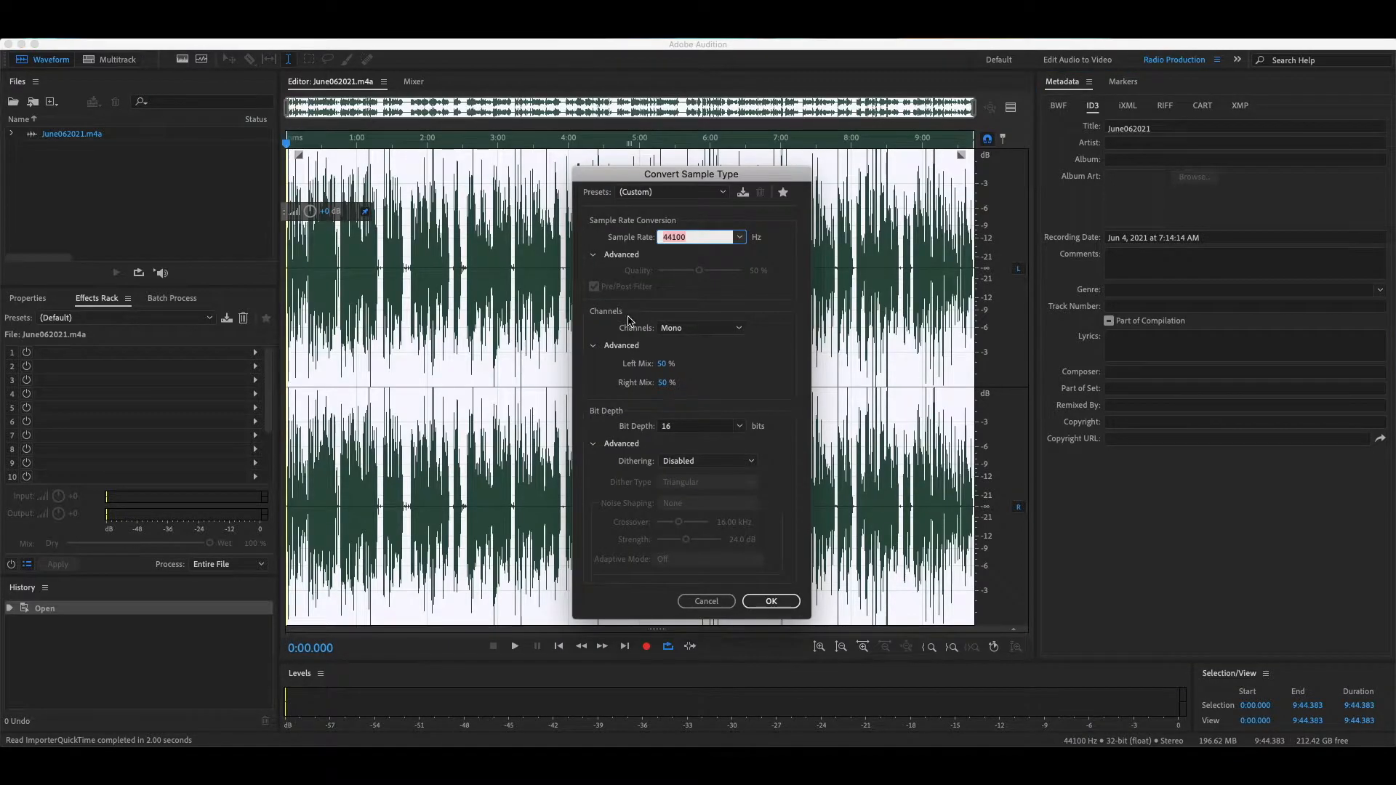
click(791, 609)
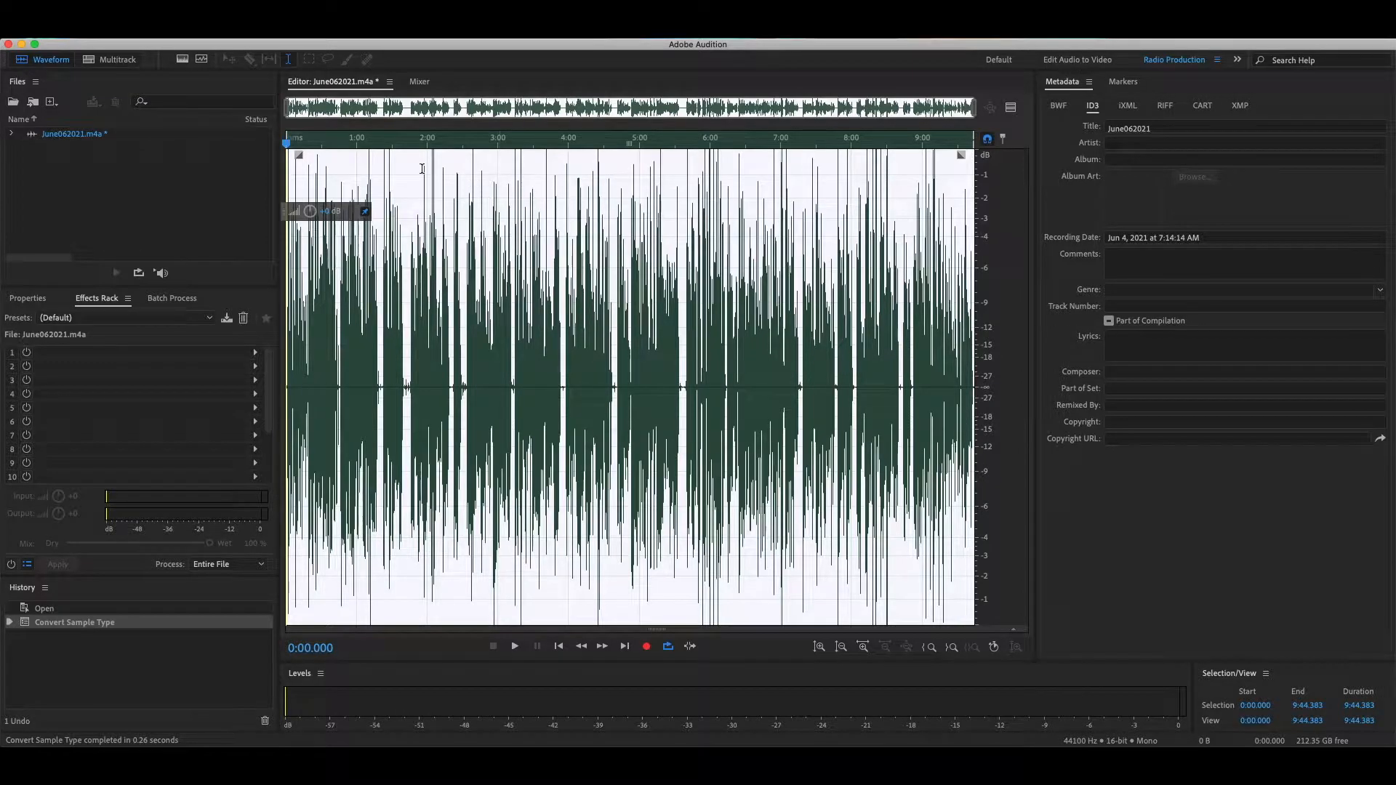
Step: Load the Tom-AirTools-Emulator-Bathroom-better-record preset into the effects rack
click(970, 110)
drag(970, 111, 564, 111)
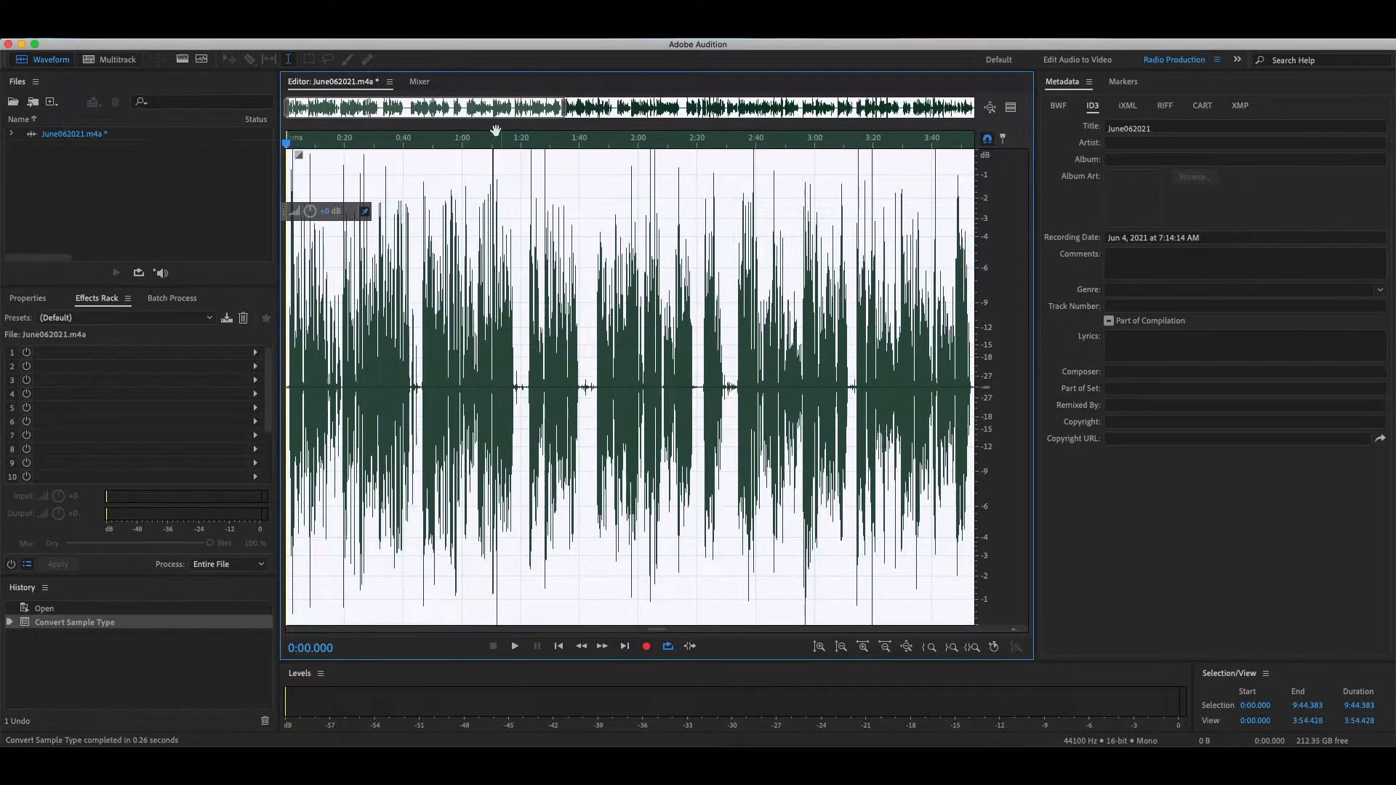
click(209, 320)
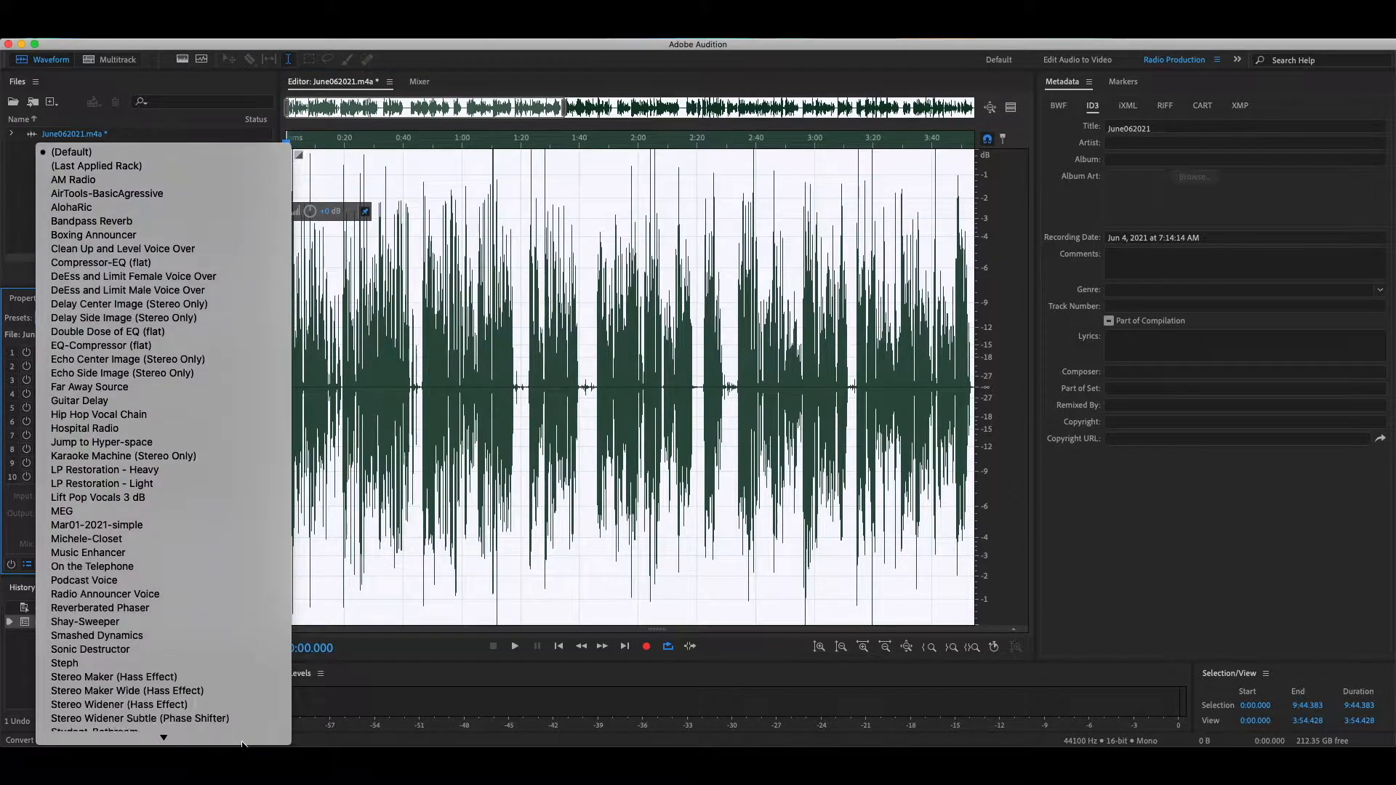
click(236, 623)
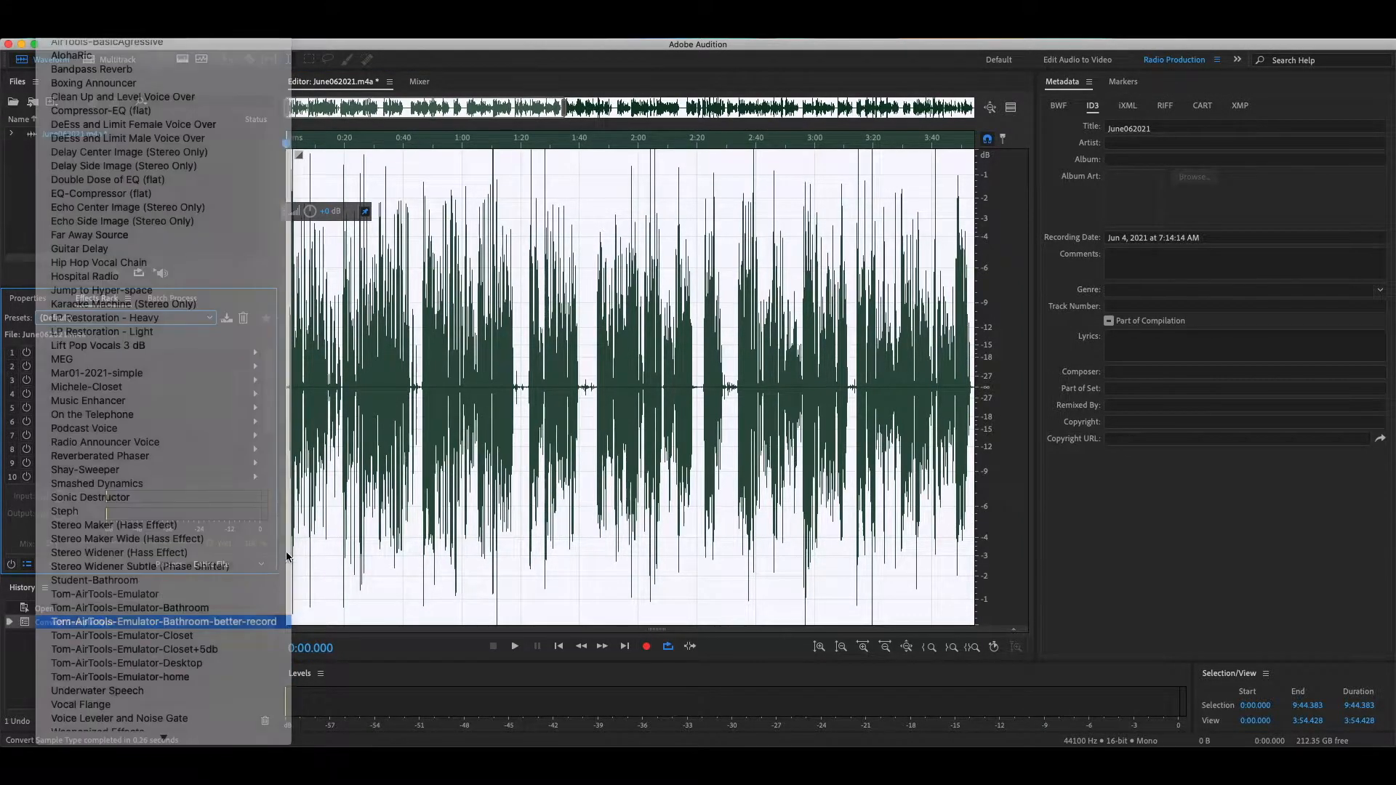
click(363, 386)
Step: Play the audio briefly to preview the effects rack
key(space)
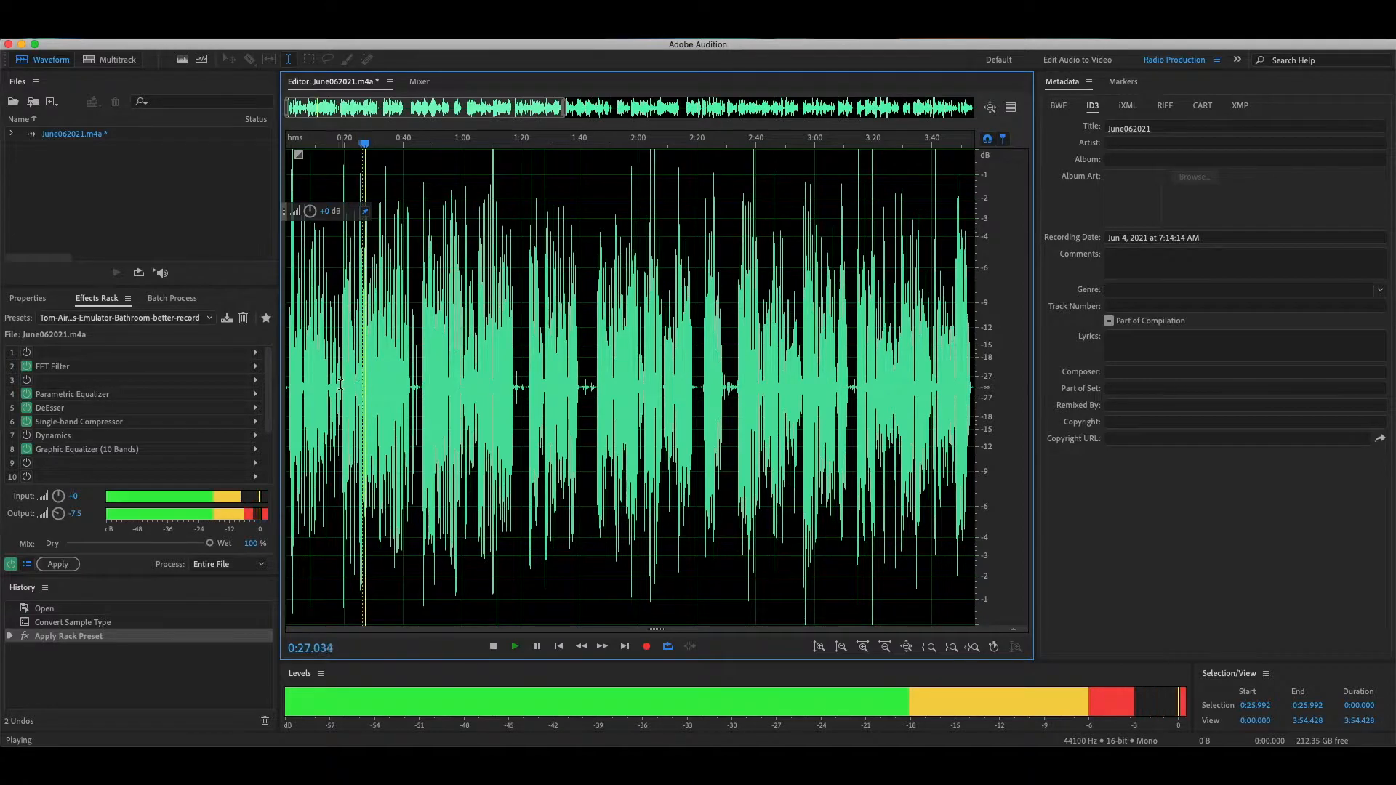
key(space)
key(space)
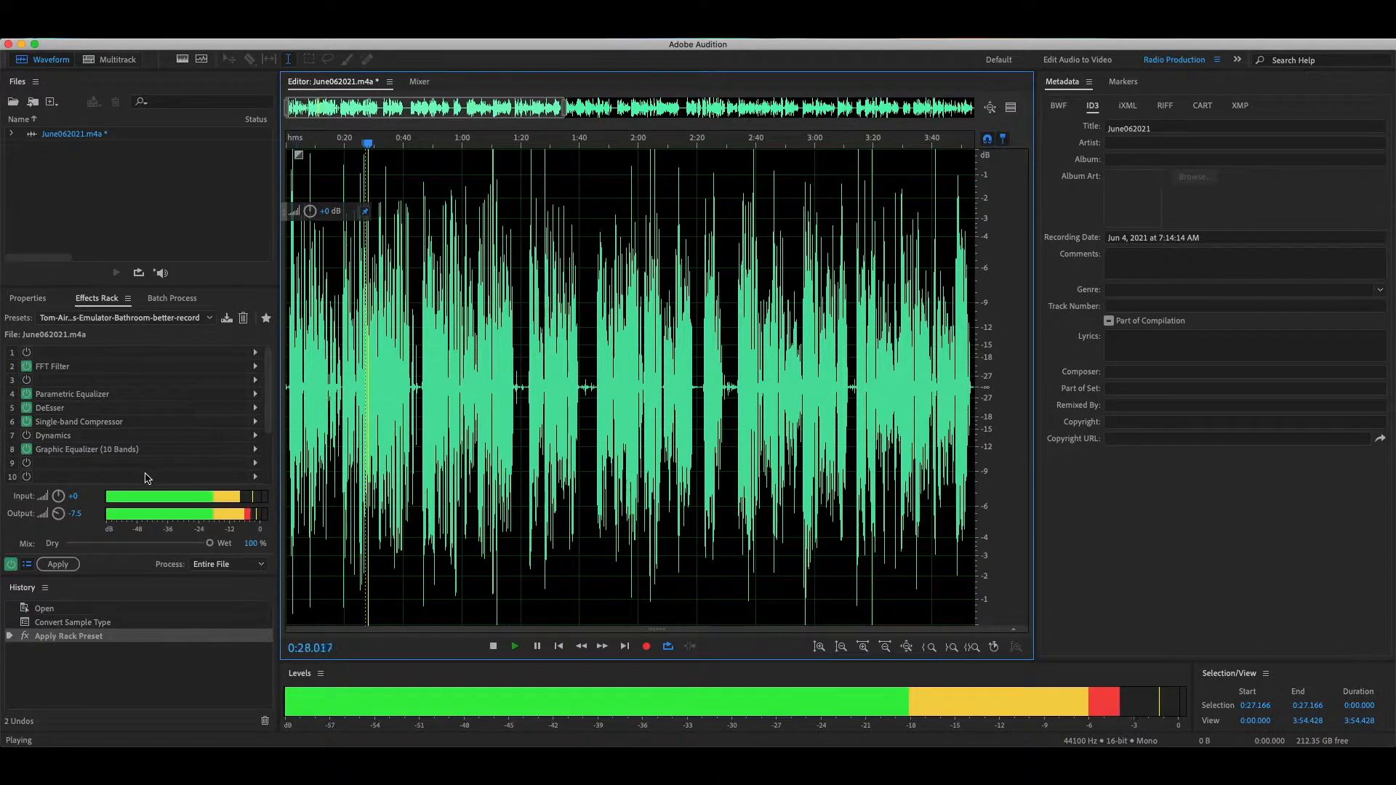
Step: Set the rack's output gain to -9.3 dB and apply the effects rack to the entire file
drag(58, 512, 56, 519)
click(58, 564)
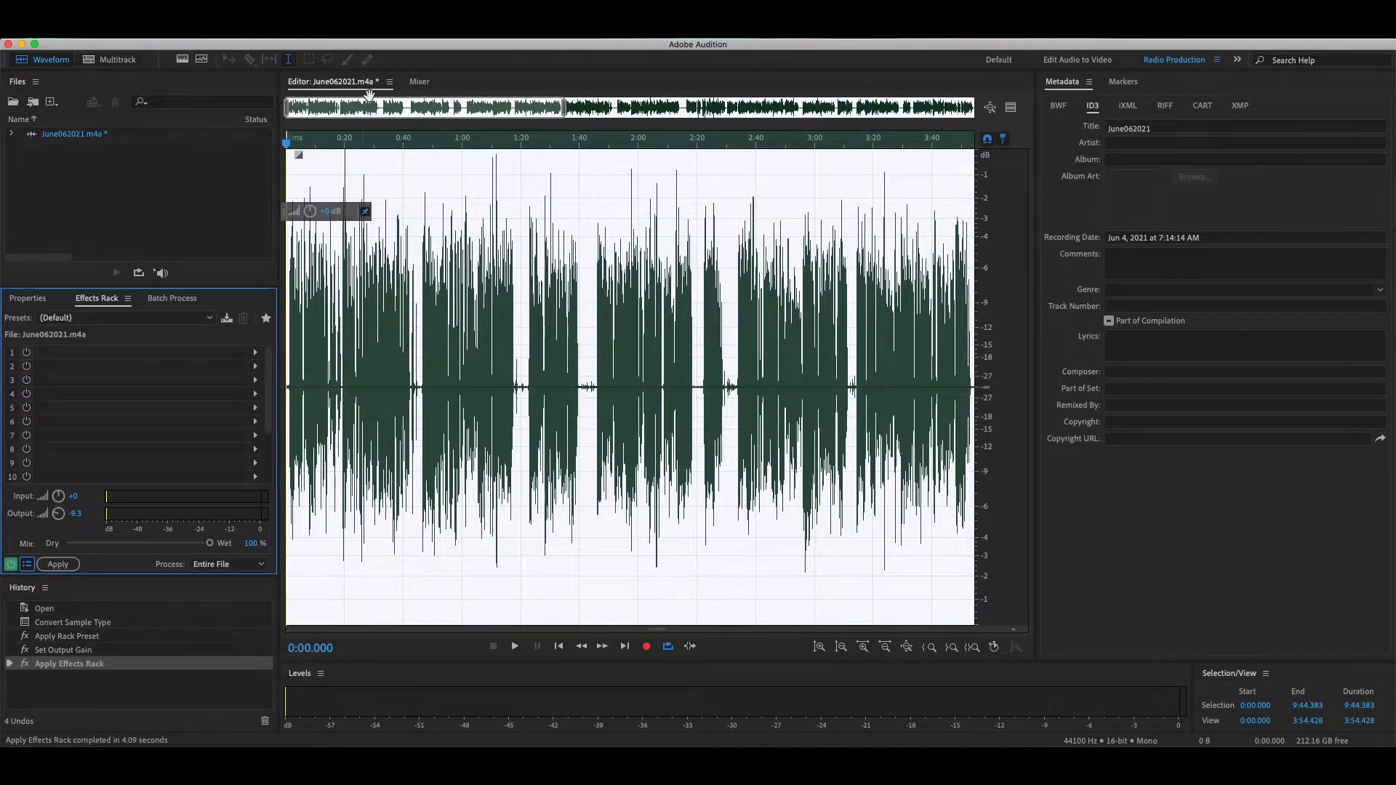
Step: Add a cue marker at about 0:01.1 near the start of the recording
drag(565, 113, 368, 113)
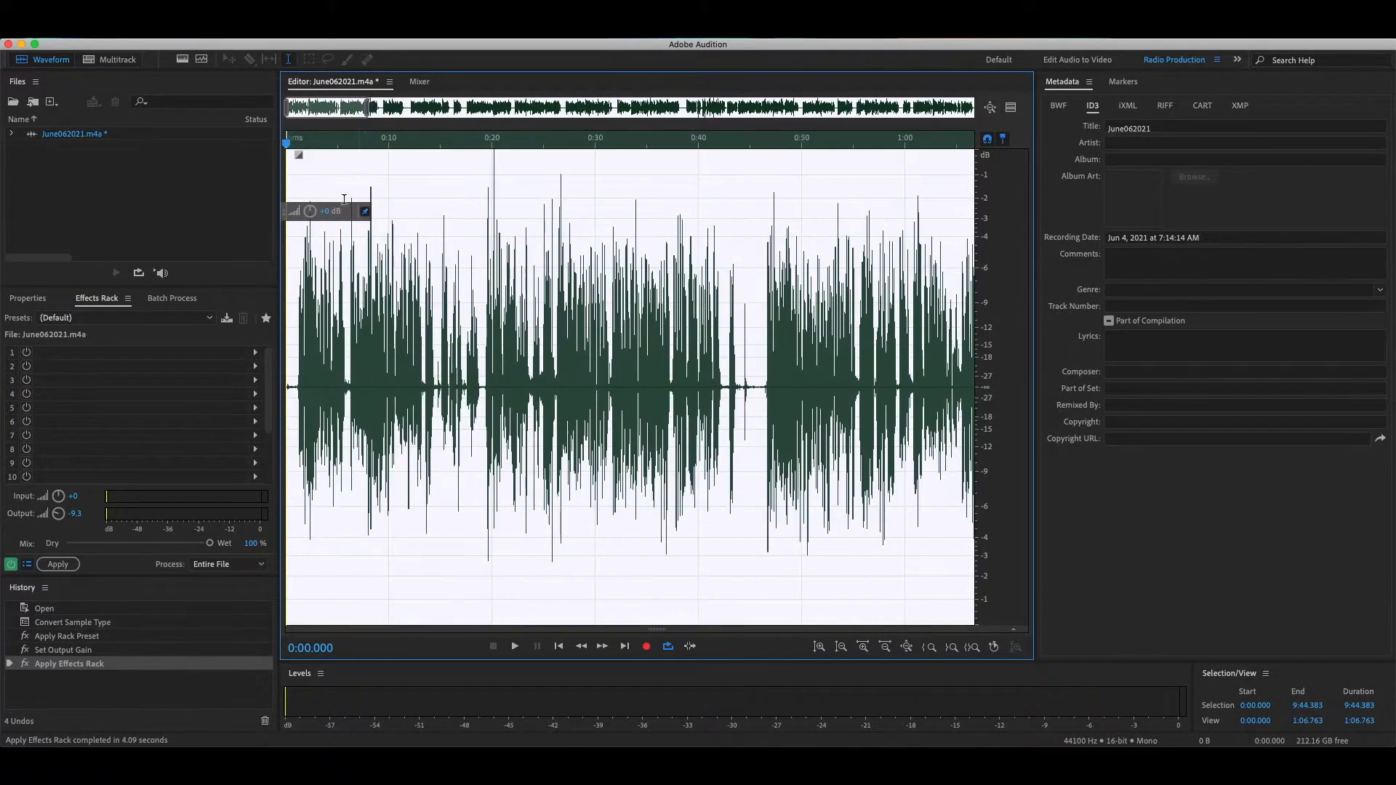
click(298, 312)
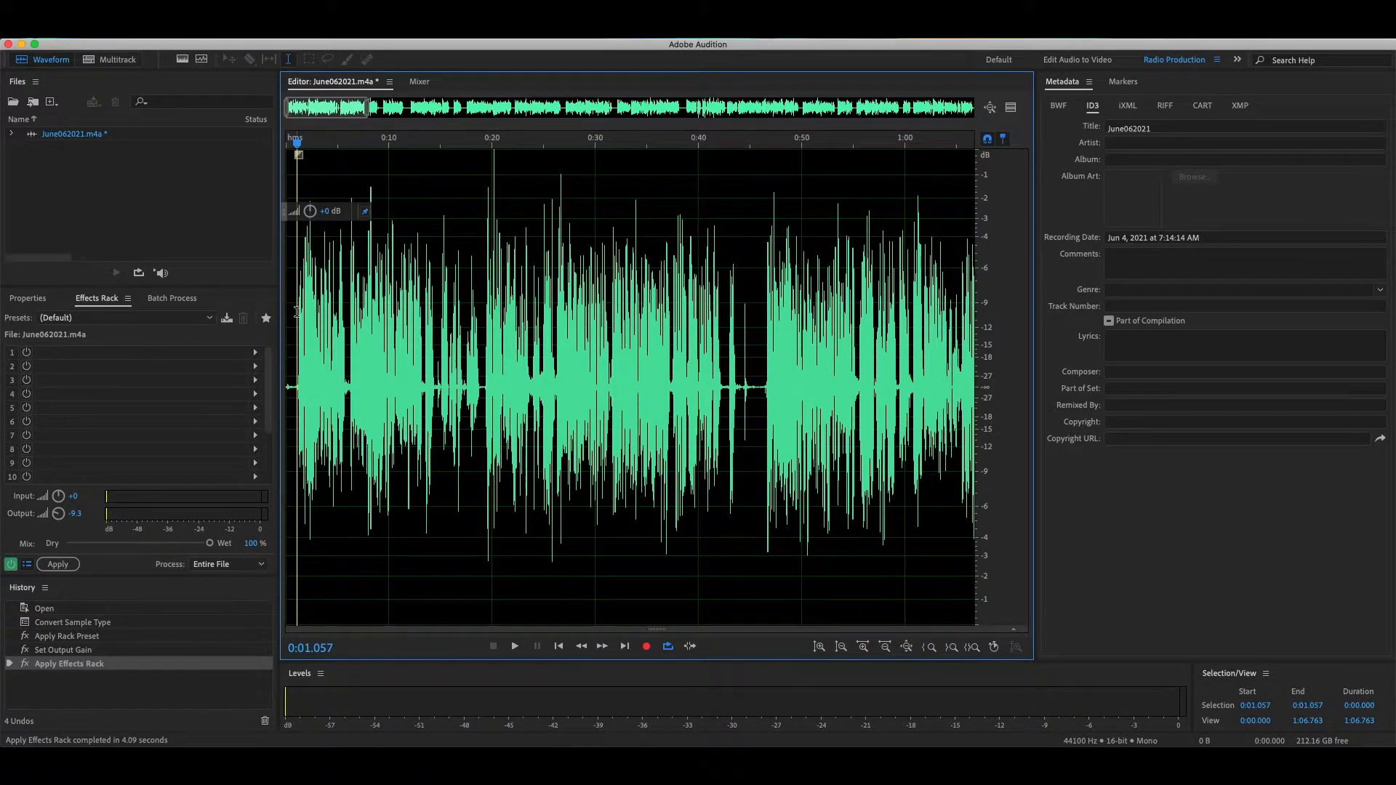
key(m)
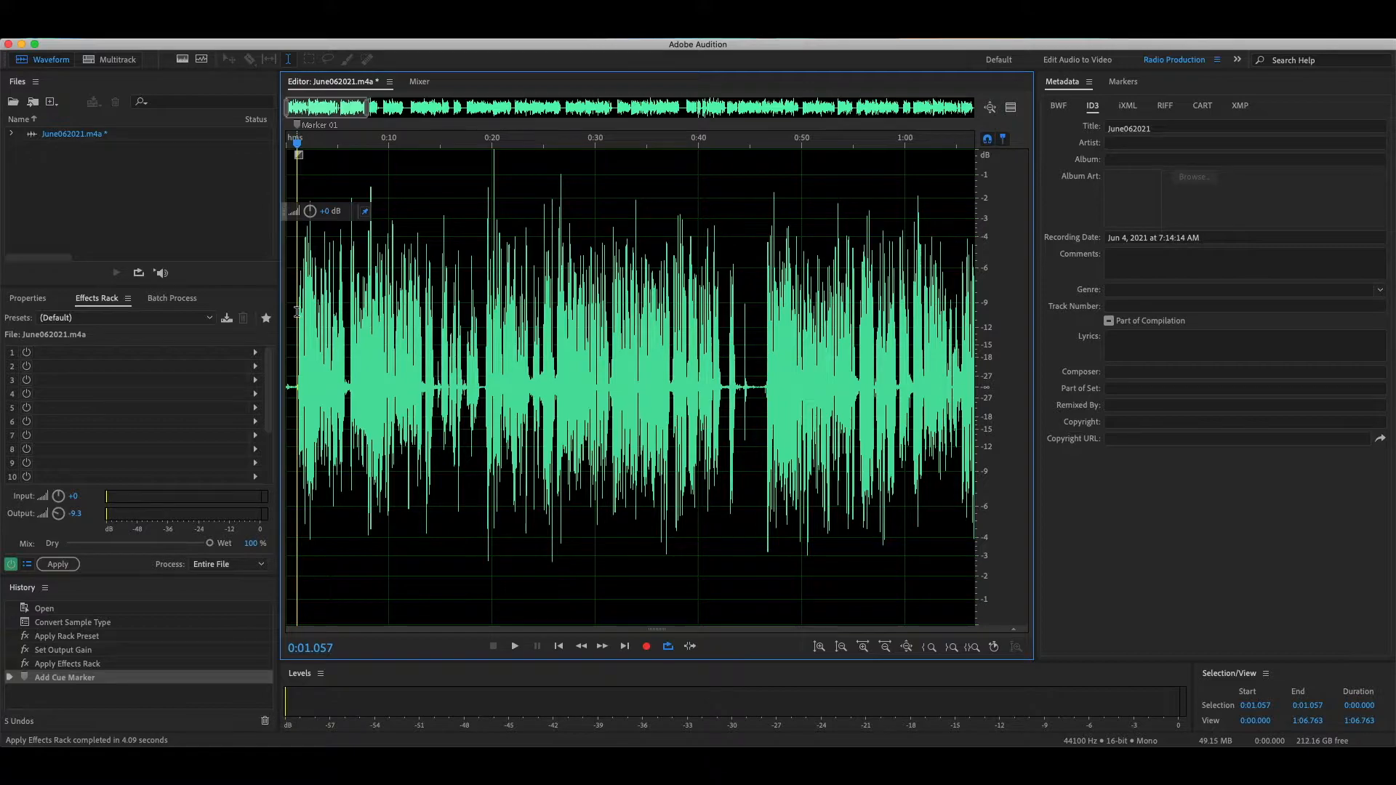
Step: Open the Markers panel and rename the first marker SU11904
click(1217, 61)
click(1083, 73)
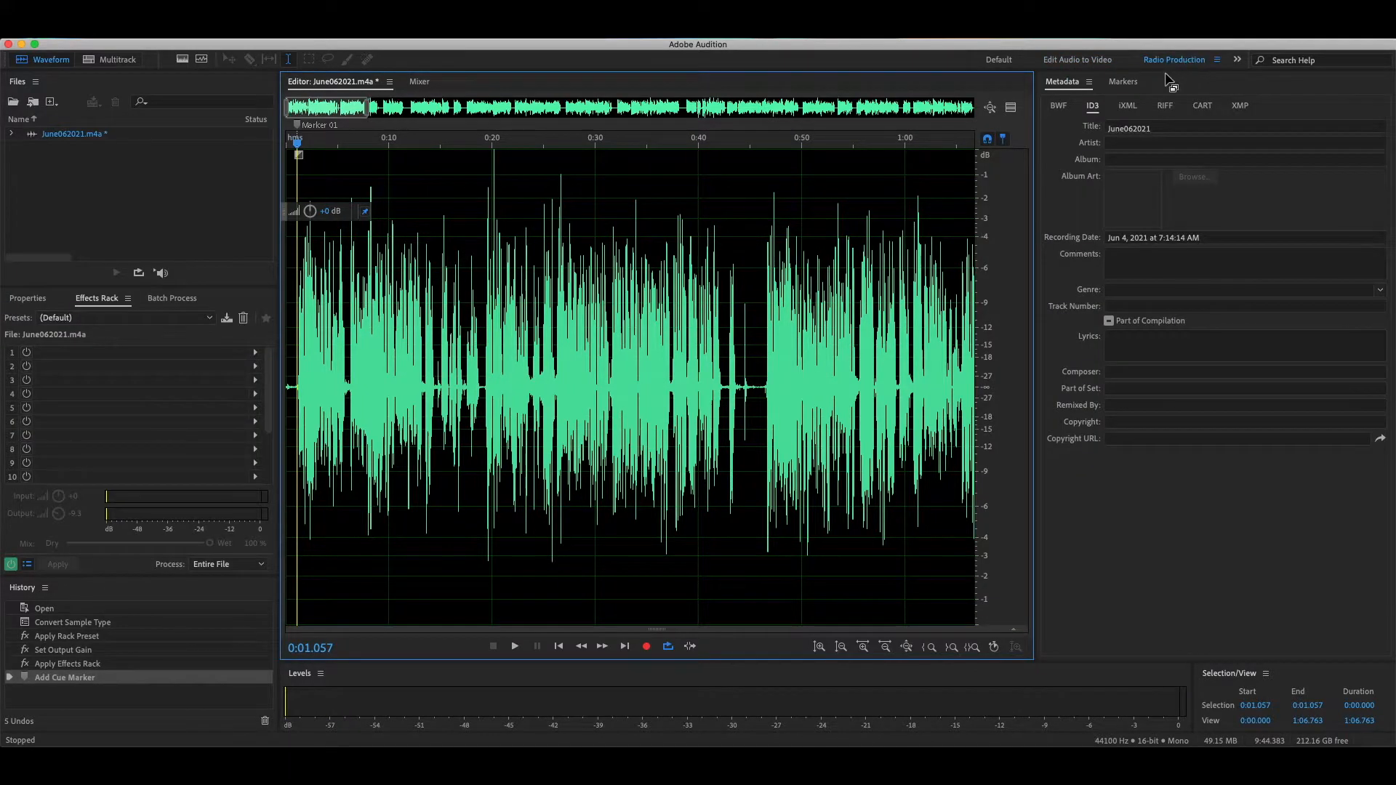
click(1136, 82)
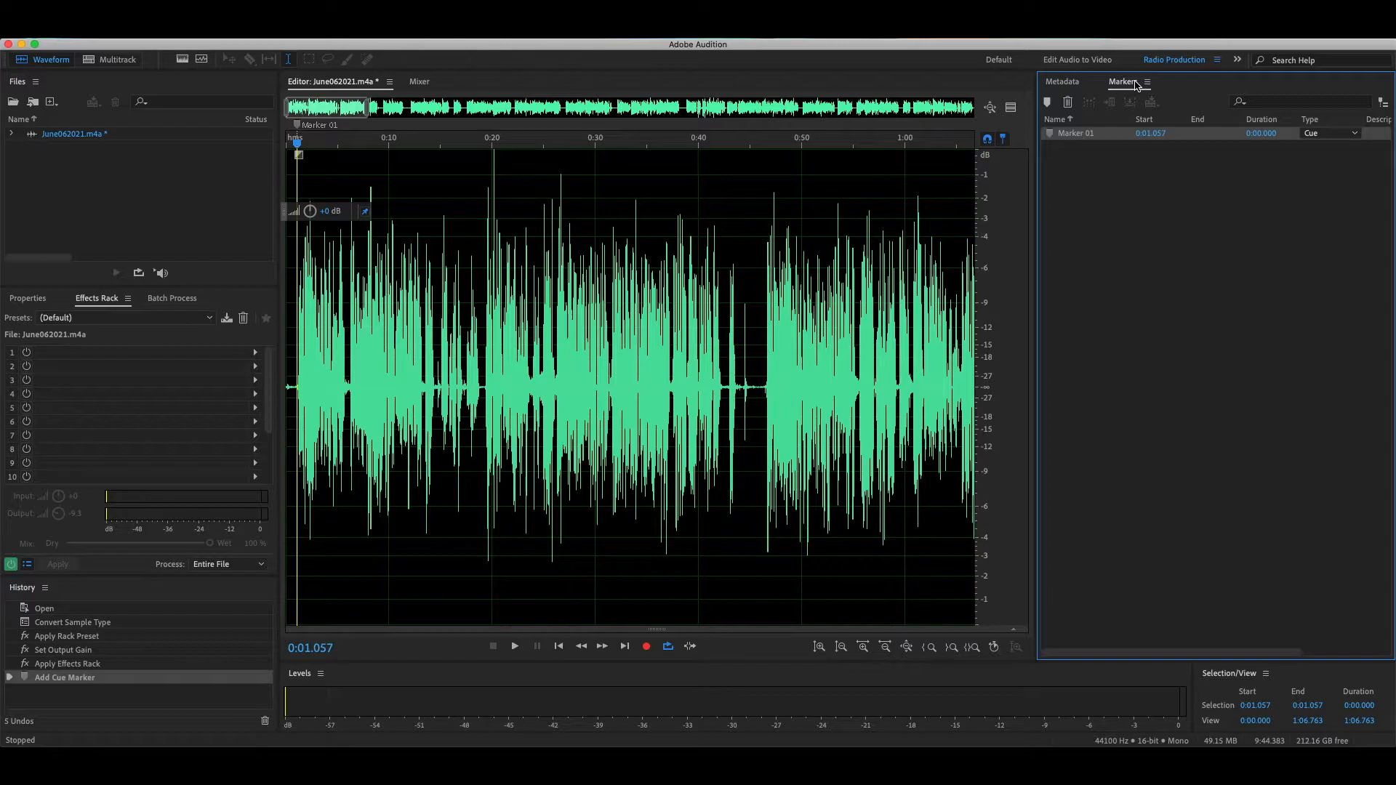
double_click(1106, 132)
text(SU11904)
drag(1077, 134, 1061, 134)
key(Return)
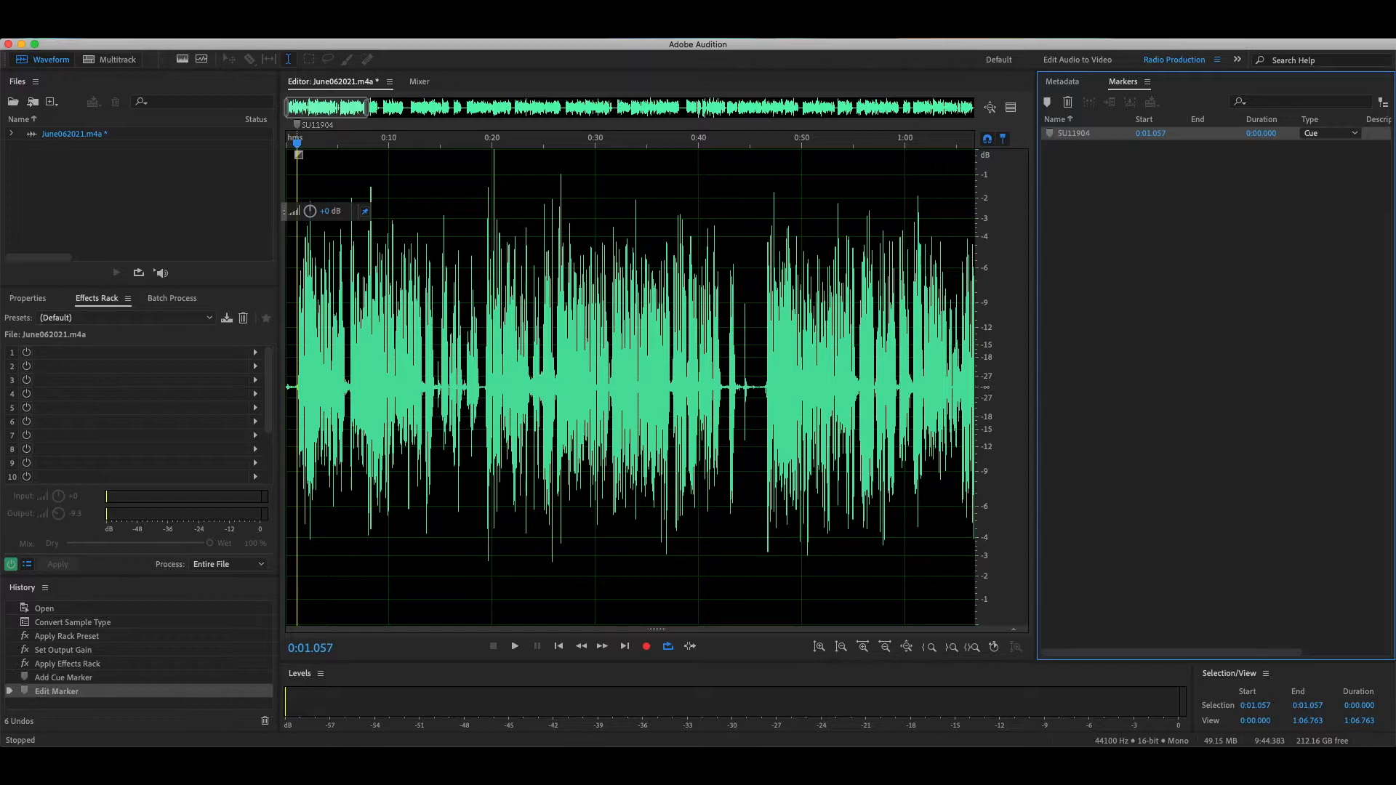
Step: Add a cue marker at about 0:42.4
click(717, 149)
key(space)
drag(742, 151, 471, 148)
key(space)
key(m)
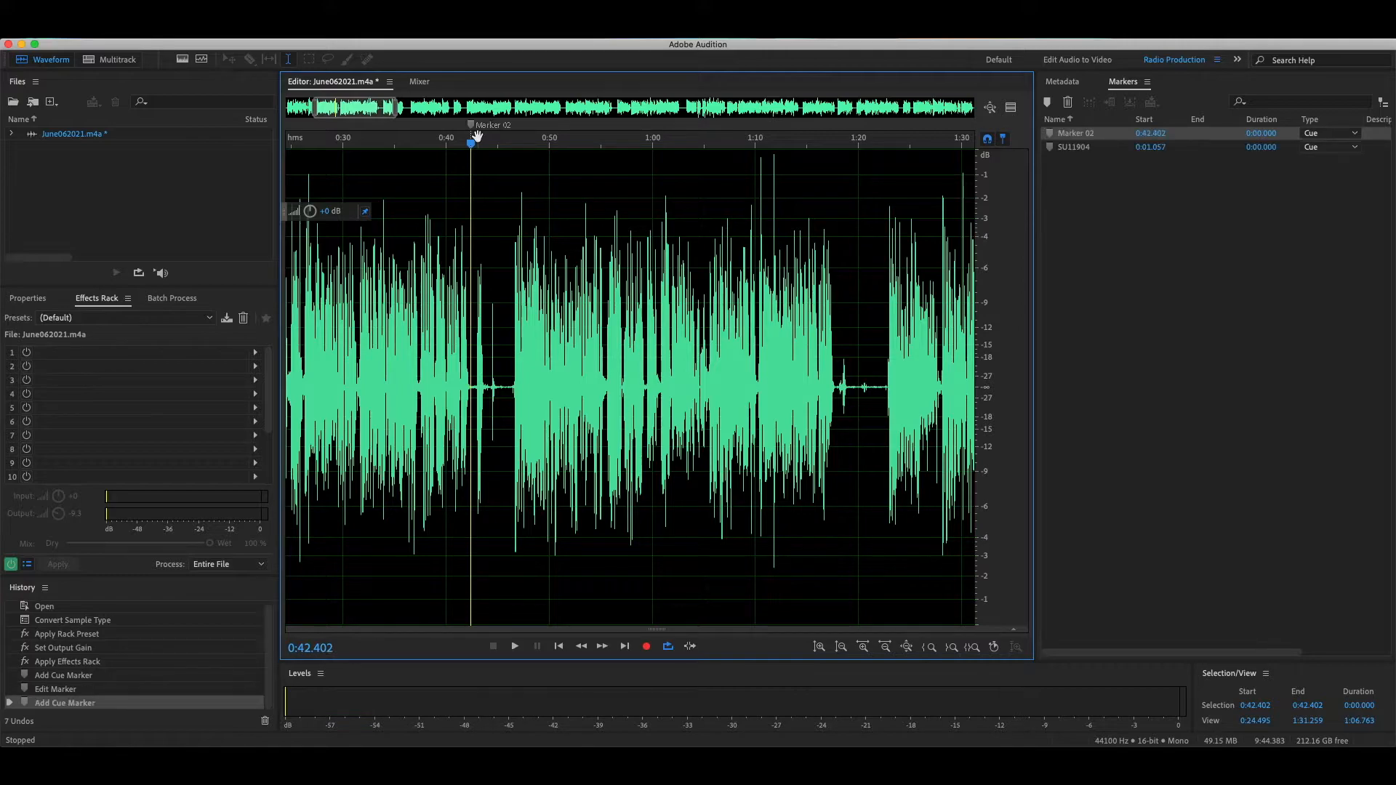
Step: Add a cue marker at about 0:46.4 and name it SU11921
drag(474, 144, 511, 150)
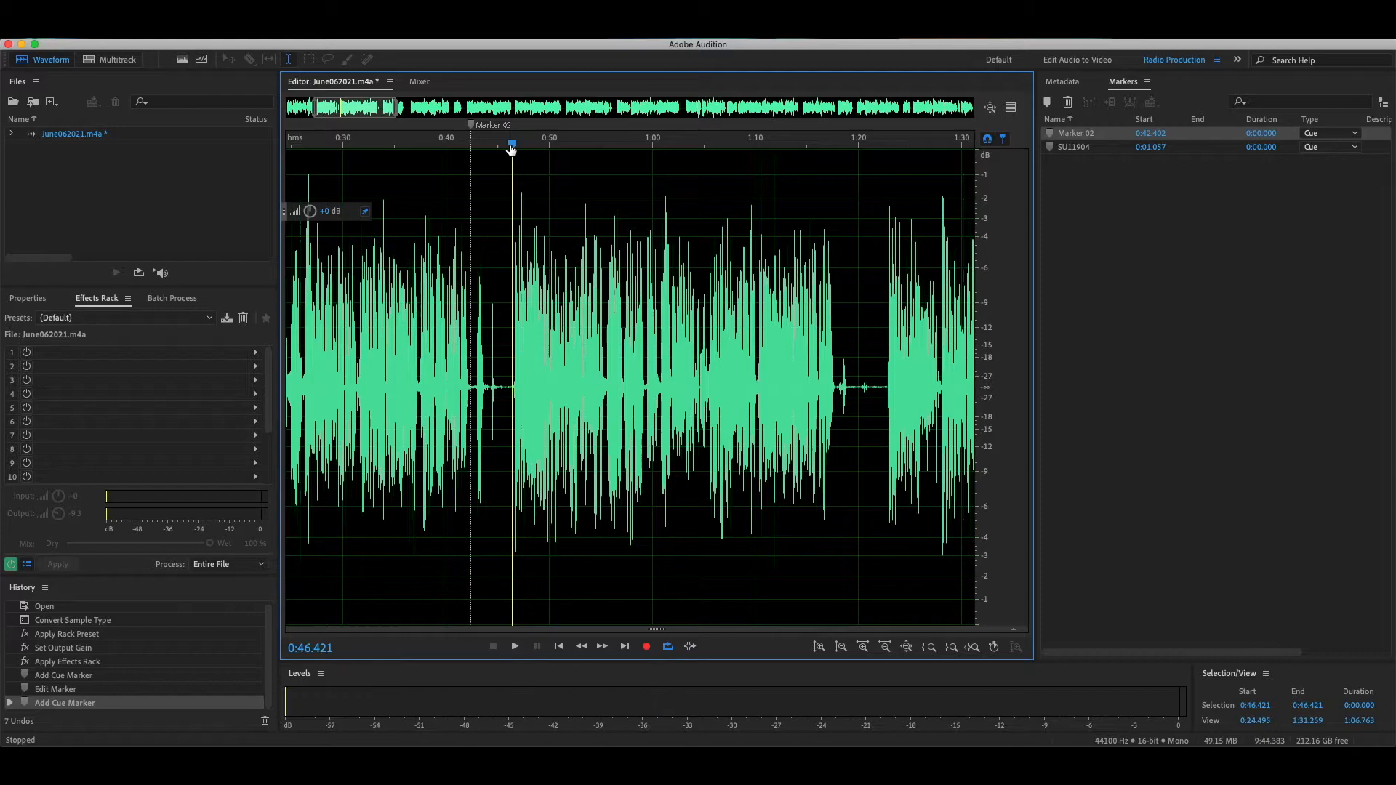
key(m)
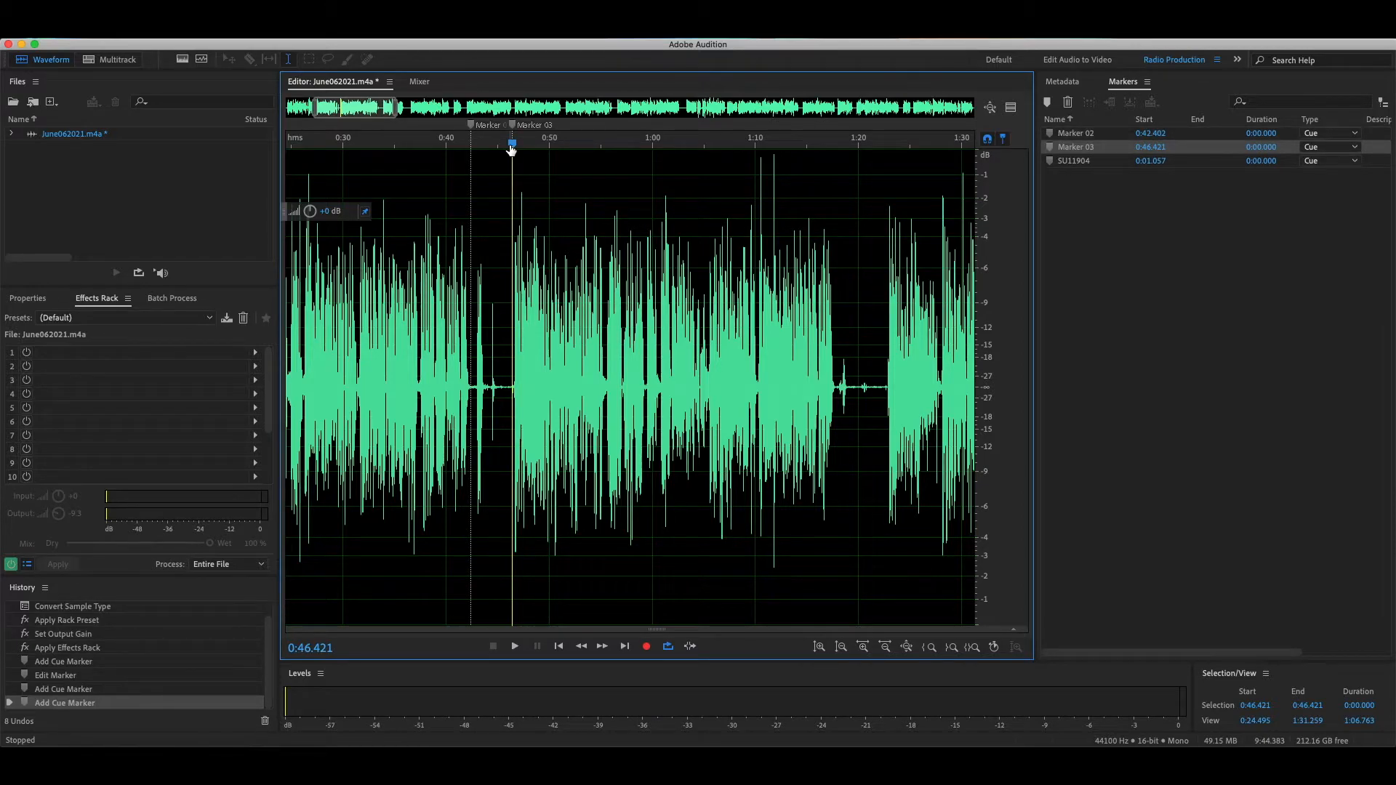
key(slash)
text(SU1)
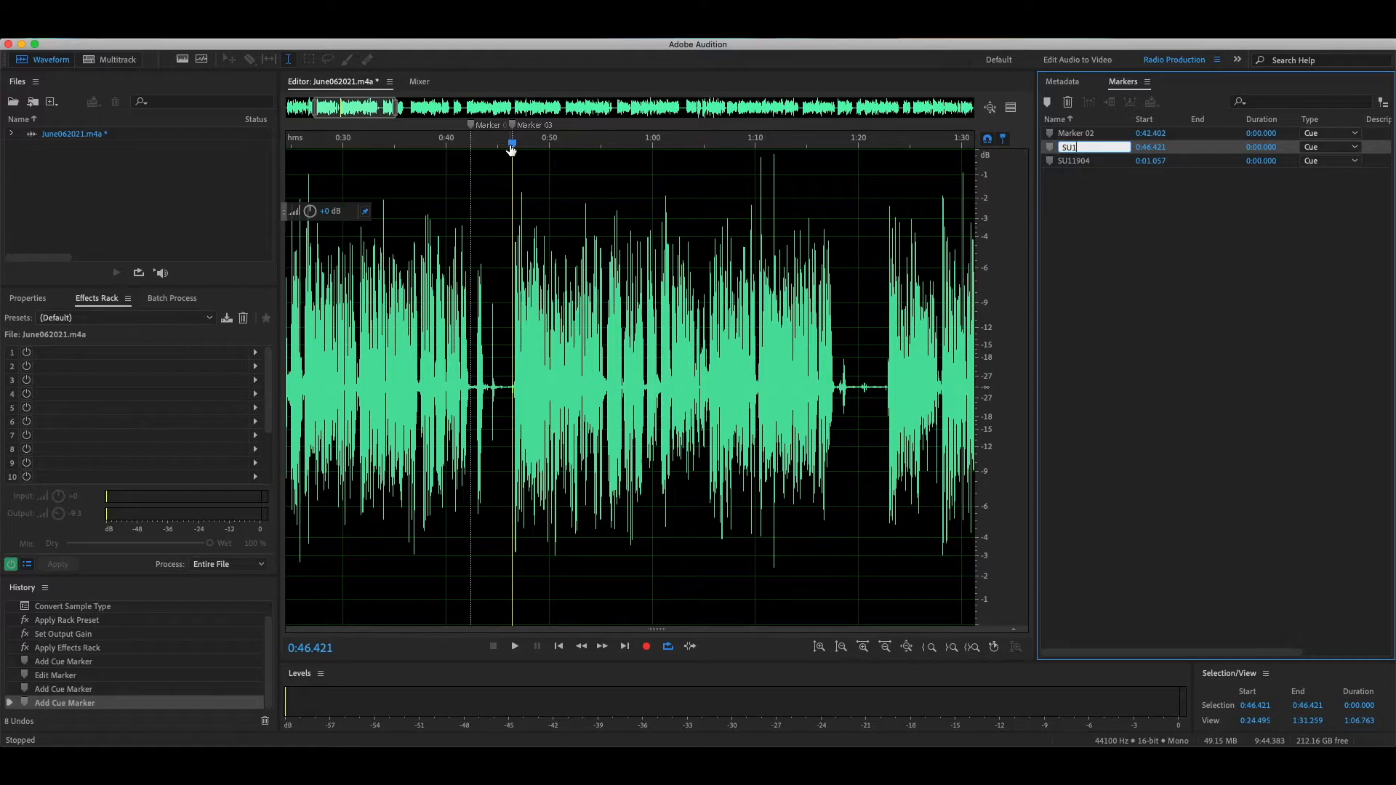
text(1921)
key(Return)
Step: Add a cue marker at about 1:17.8
drag(359, 102, 384, 102)
drag(300, 142, 624, 141)
key(m)
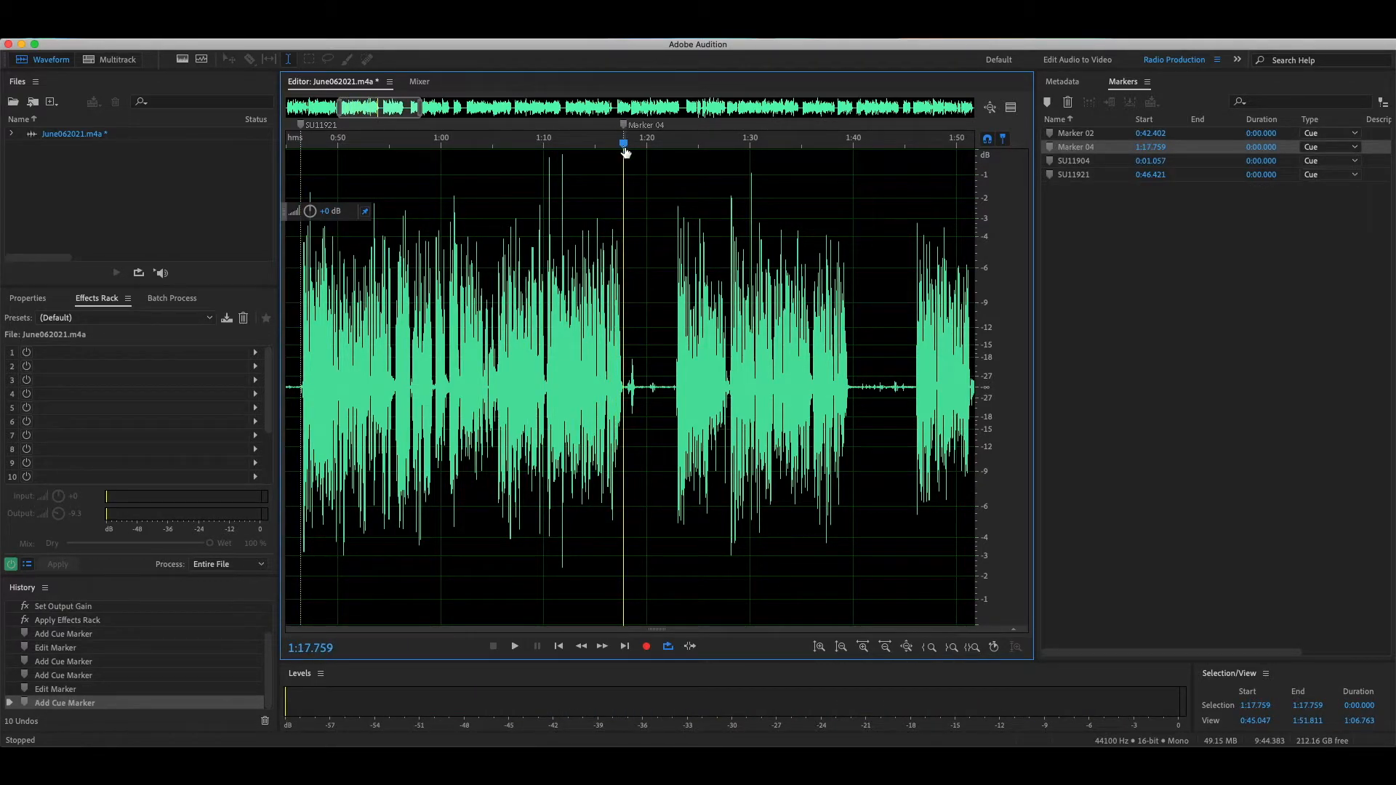
Step: Add a cue marker at about 1:22.8 and name it SU11922
drag(626, 143, 679, 147)
key(m)
double_click(1076, 160)
text(SU11922)
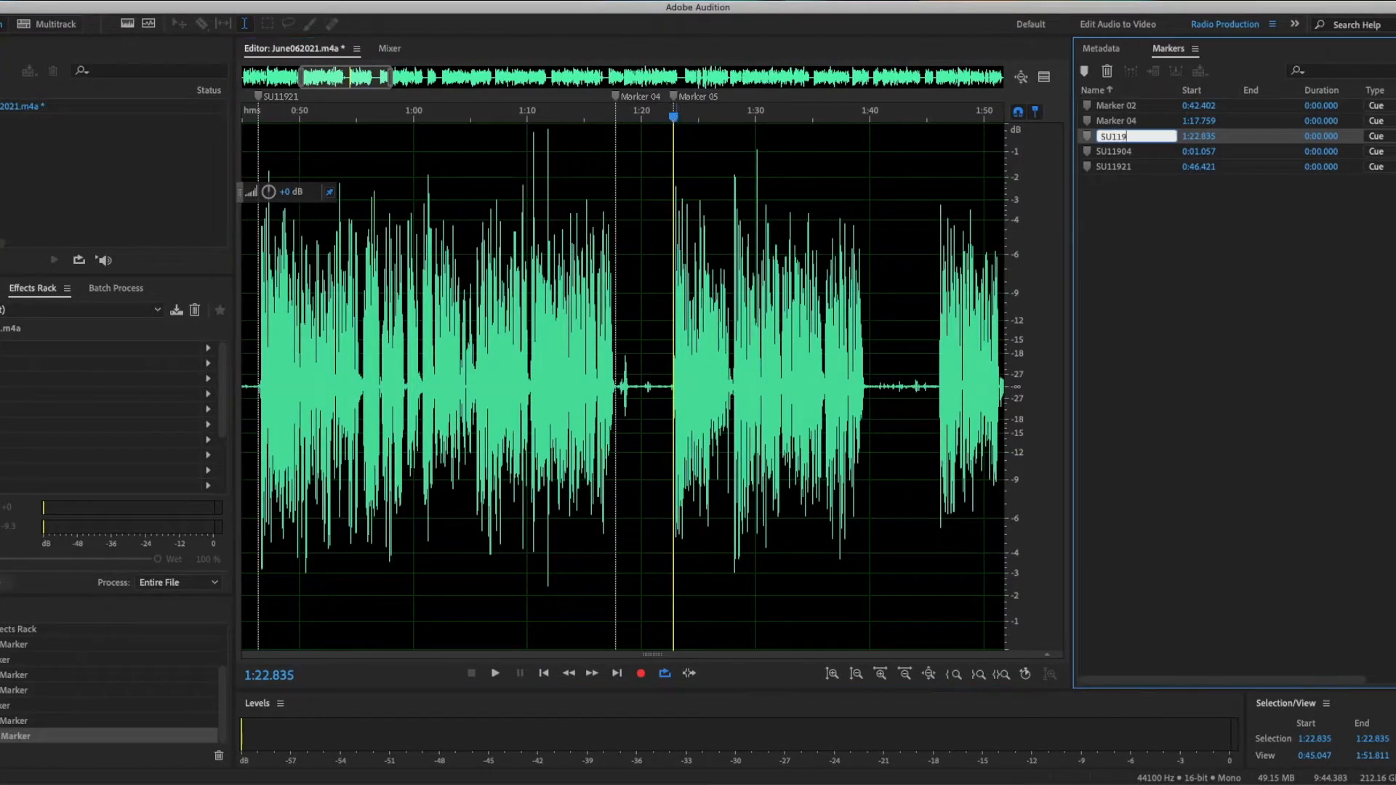
key(Return)
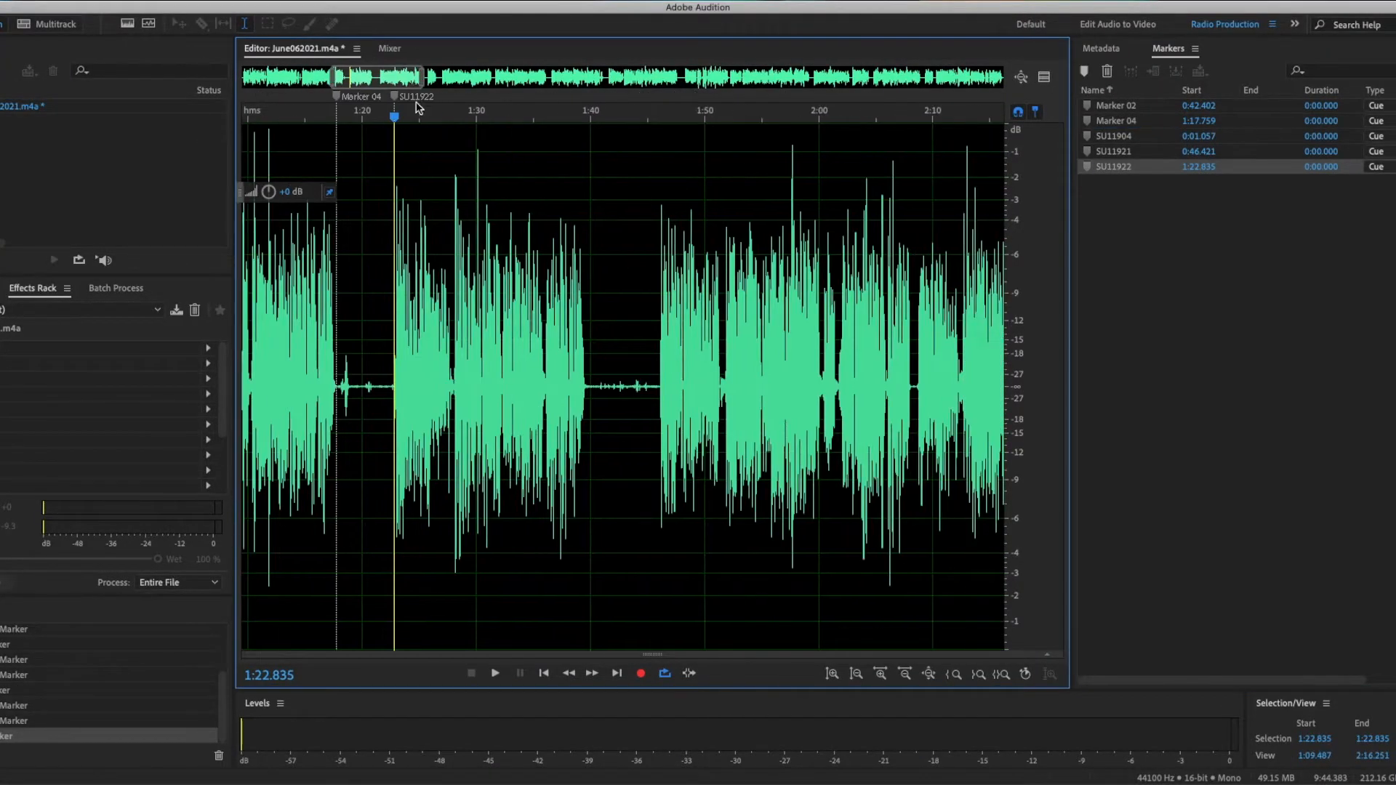
Step: Add cue markers at about 1:39.6 and 1:46.0, naming the later one SU11937
drag(424, 112, 428, 112)
key(m)
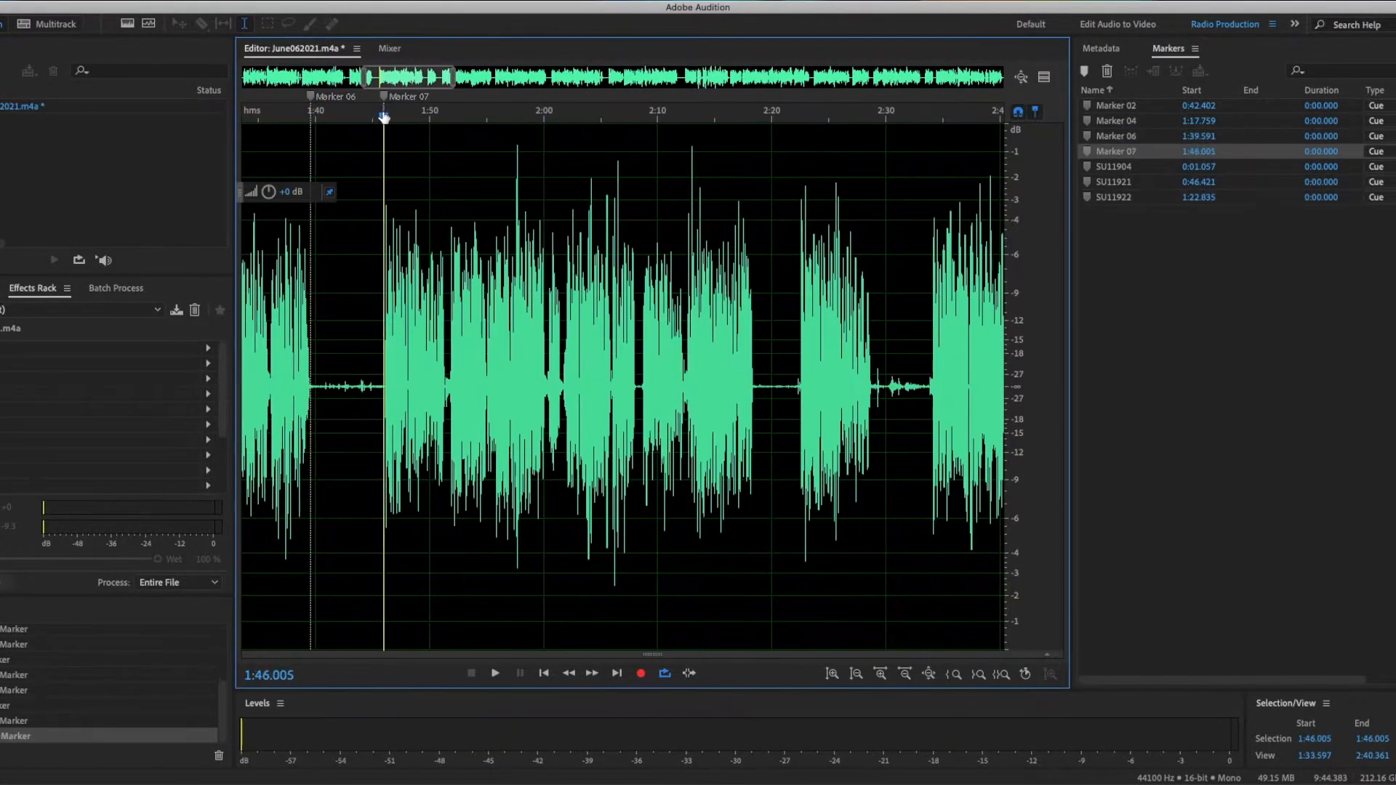
double_click(1116, 151)
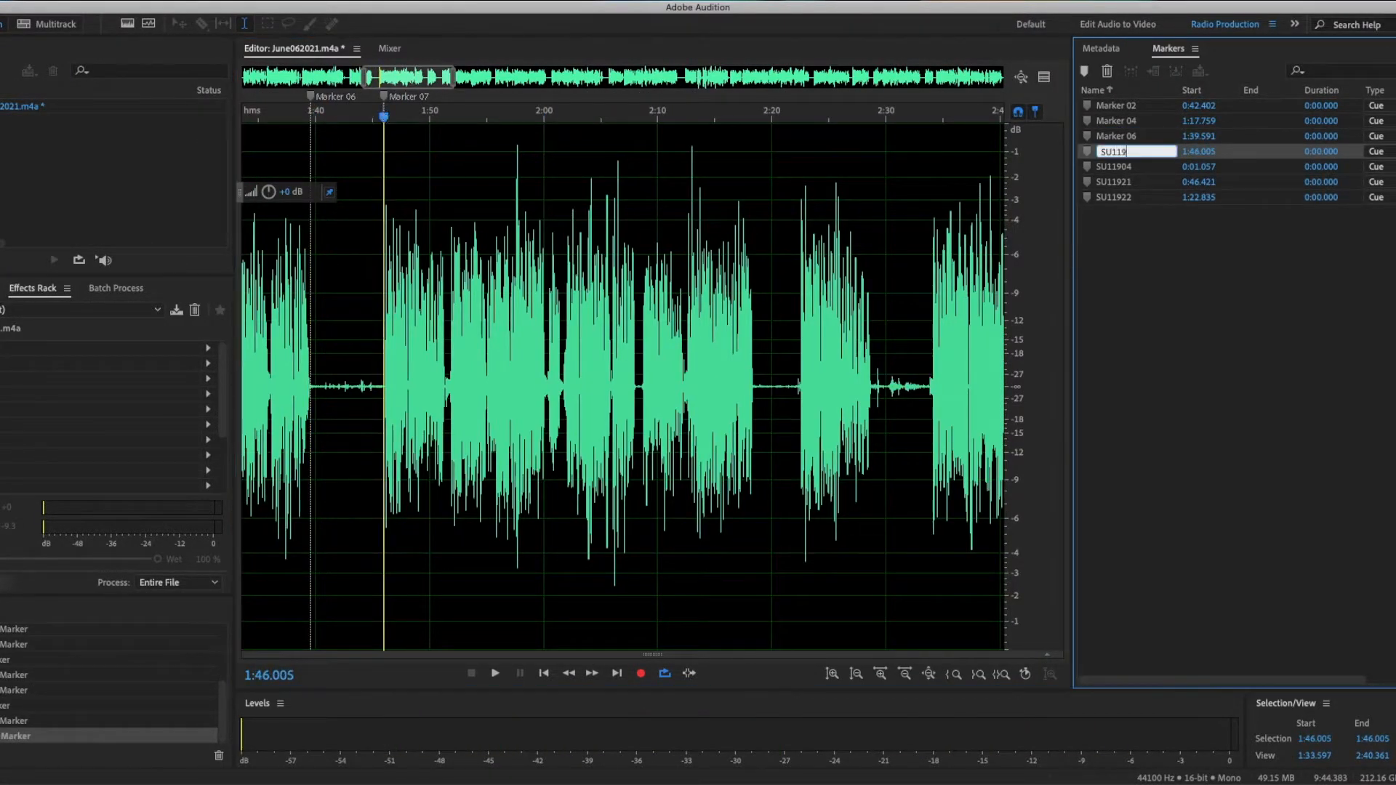
text(SU11937)
key(Return)
Step: Add cue markers at about 2:18.4 and 2:22.4, naming the second one SU11938
click(756, 120)
key(m)
click(800, 120)
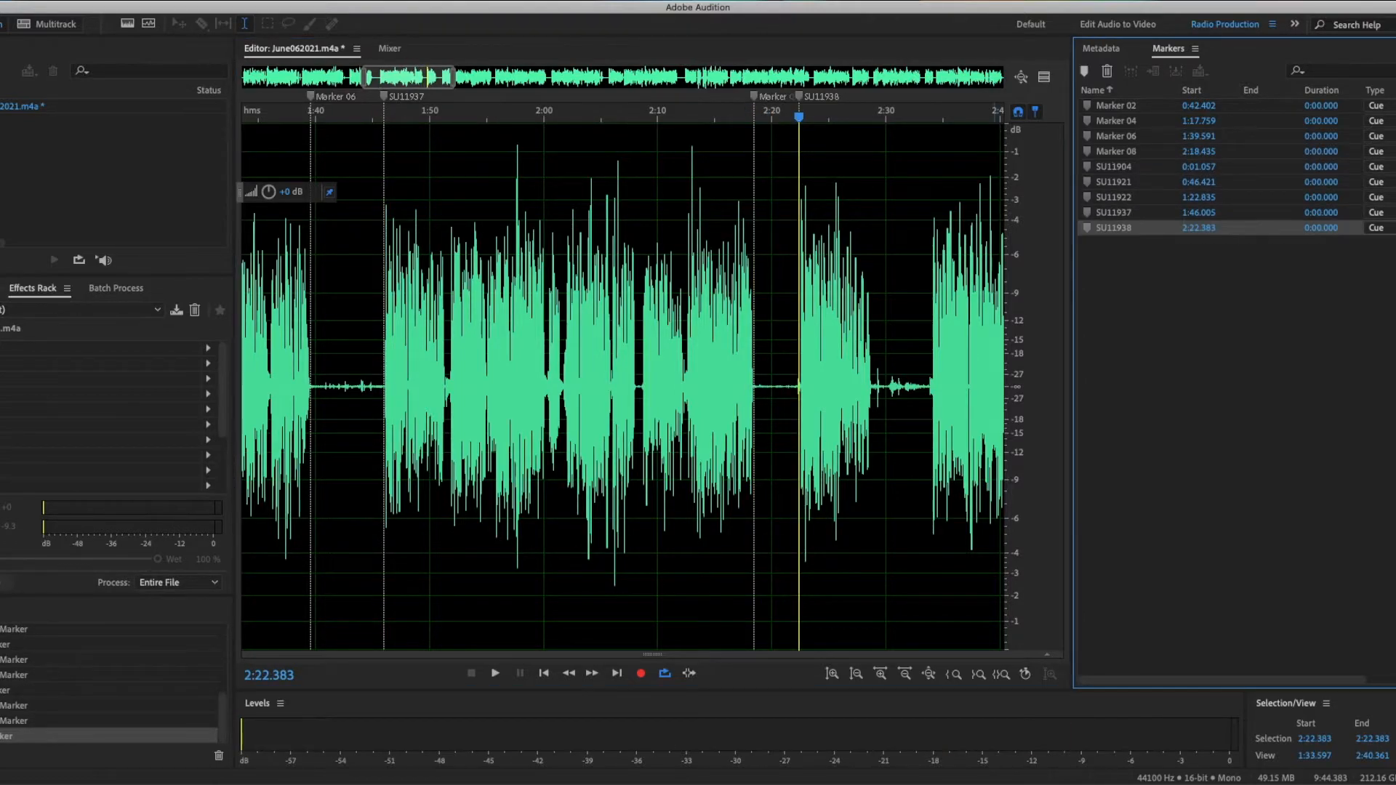
Step: Add cue markers at about 2:28.9 and 2:33.9
click(472, 120)
key(m)
click(534, 122)
key(m)
Step: Rename the marker at about 2:33.9 SU11953
key(slash)
text(1953)
key(Return)
key(slash)
key(Home)
text(SU1)
key(Return)
Step: Add a cue marker at about 3:11.5 and name it SU12012
scroll(593, 364, right, 5)
drag(585, 124, 614, 126)
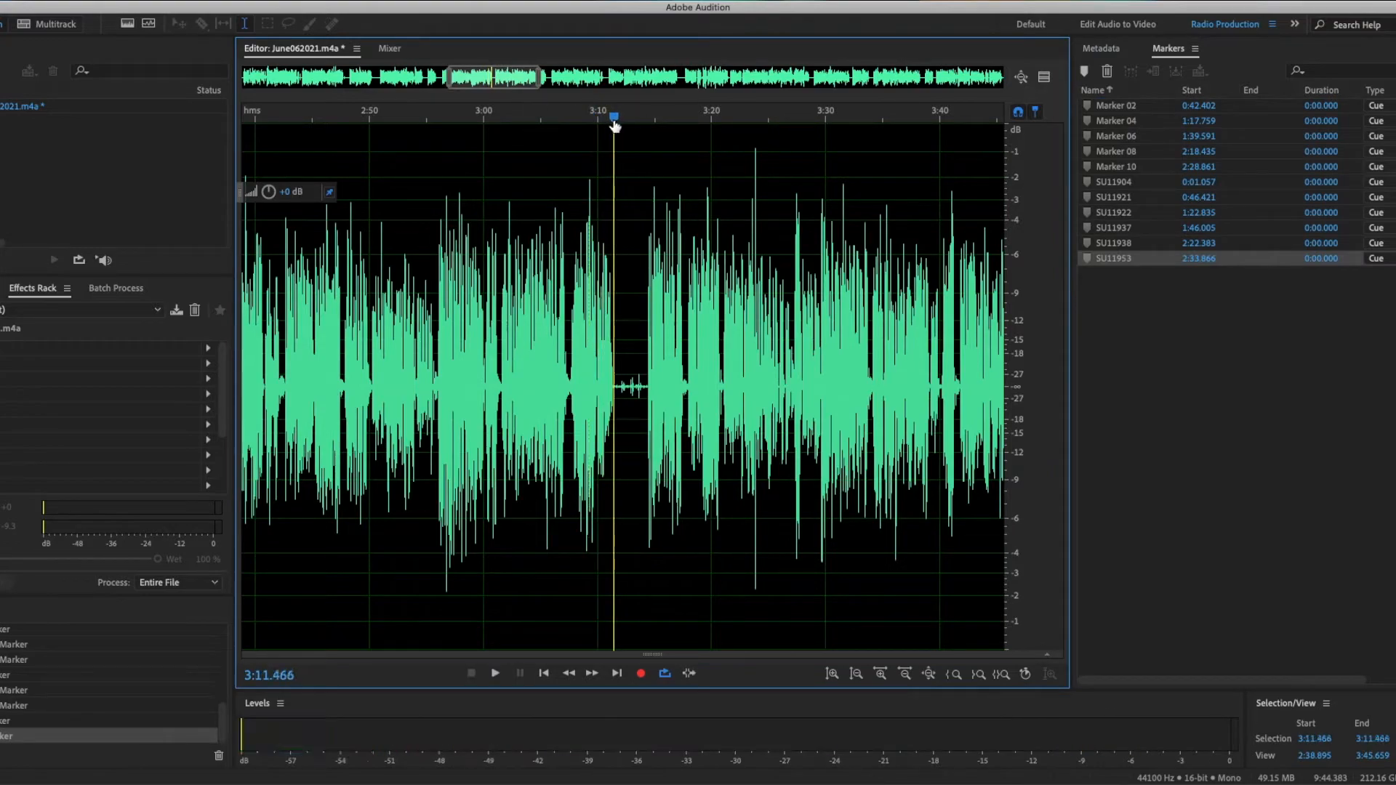
key(m)
key(slash)
text(SU12012)
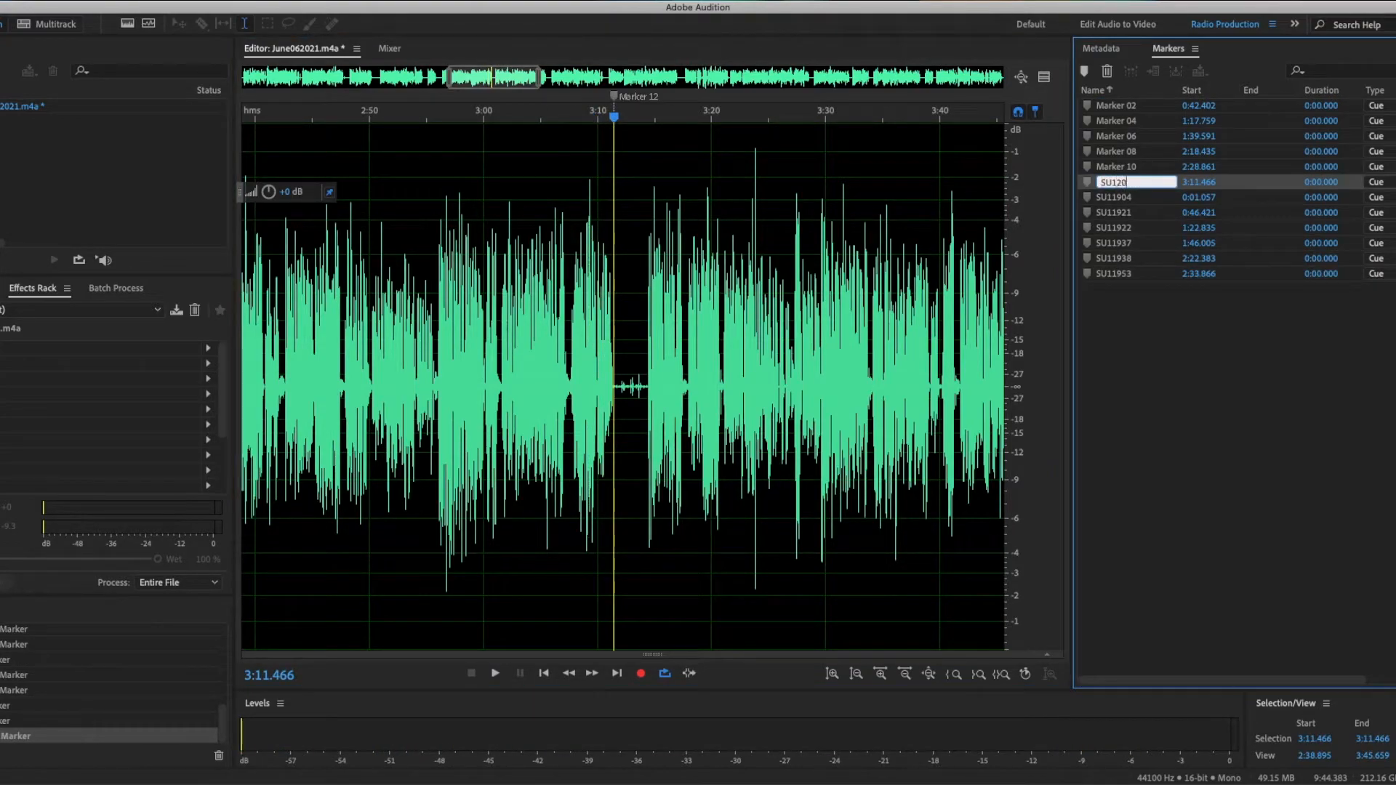
key(Return)
Step: Move the SU12012 marker to about 3:14.4 and play the audio around it
scroll(615, 126, left, 5)
scroll(640, 116, right, 5)
click(667, 106)
drag(642, 96, 677, 96)
key(space)
key(space)
Step: Add cue markers at about 3:11.5 and 3:53.2
click(641, 119)
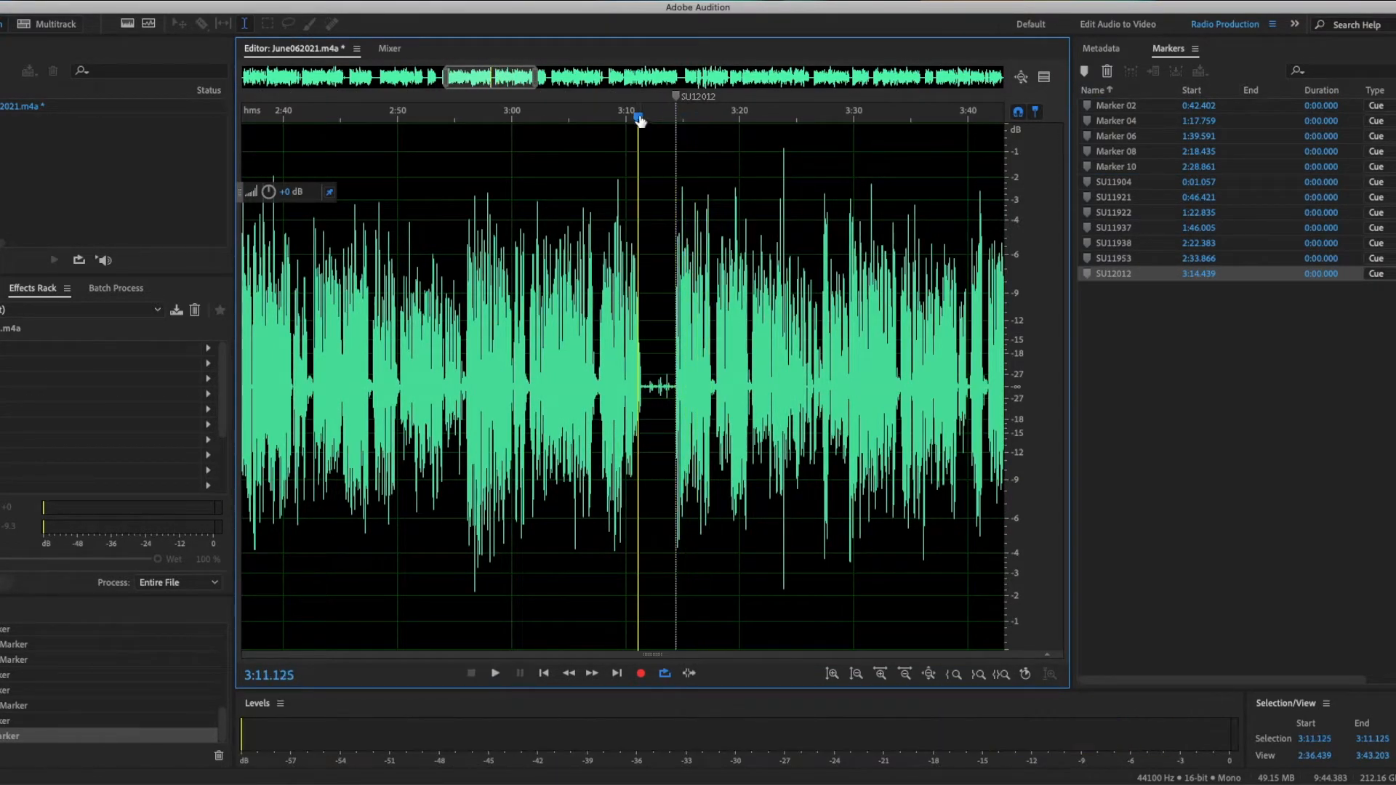
key(m)
scroll(643, 121, right, 5)
click(695, 122)
key(space)
key(space)
key(m)
Step: Add a cue marker at about 3:57.6 and name it SU12013
scroll(696, 128, right, 5)
click(559, 122)
key(m)
key(slash)
text(SU12013)
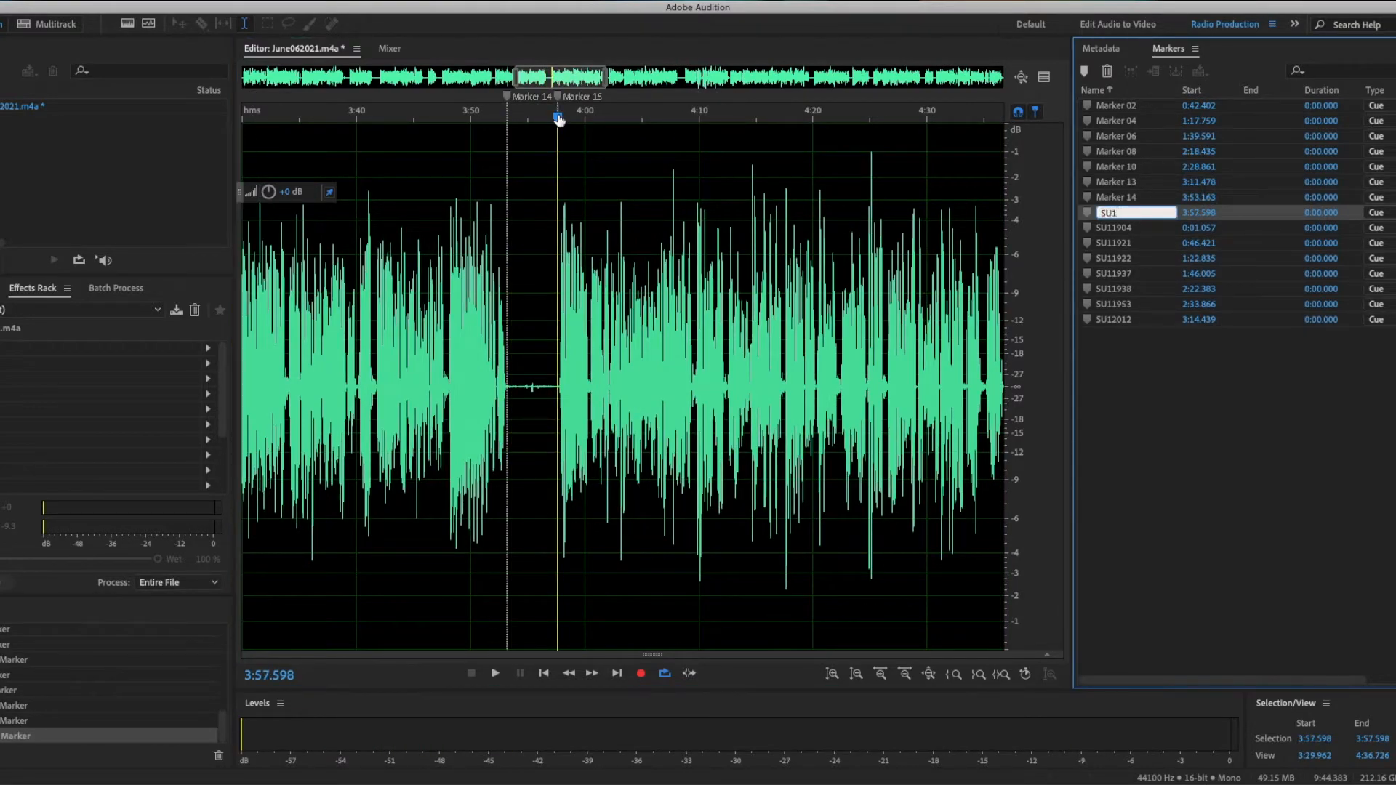
key(Return)
Step: Add a cue marker at about 4:36.9
scroll(559, 122, right, 5)
click(602, 122)
key(space)
key(m)
Step: Add a cue marker at about 4:41.4 and name it SU12033
scroll(623, 138, right, 3)
click(585, 121)
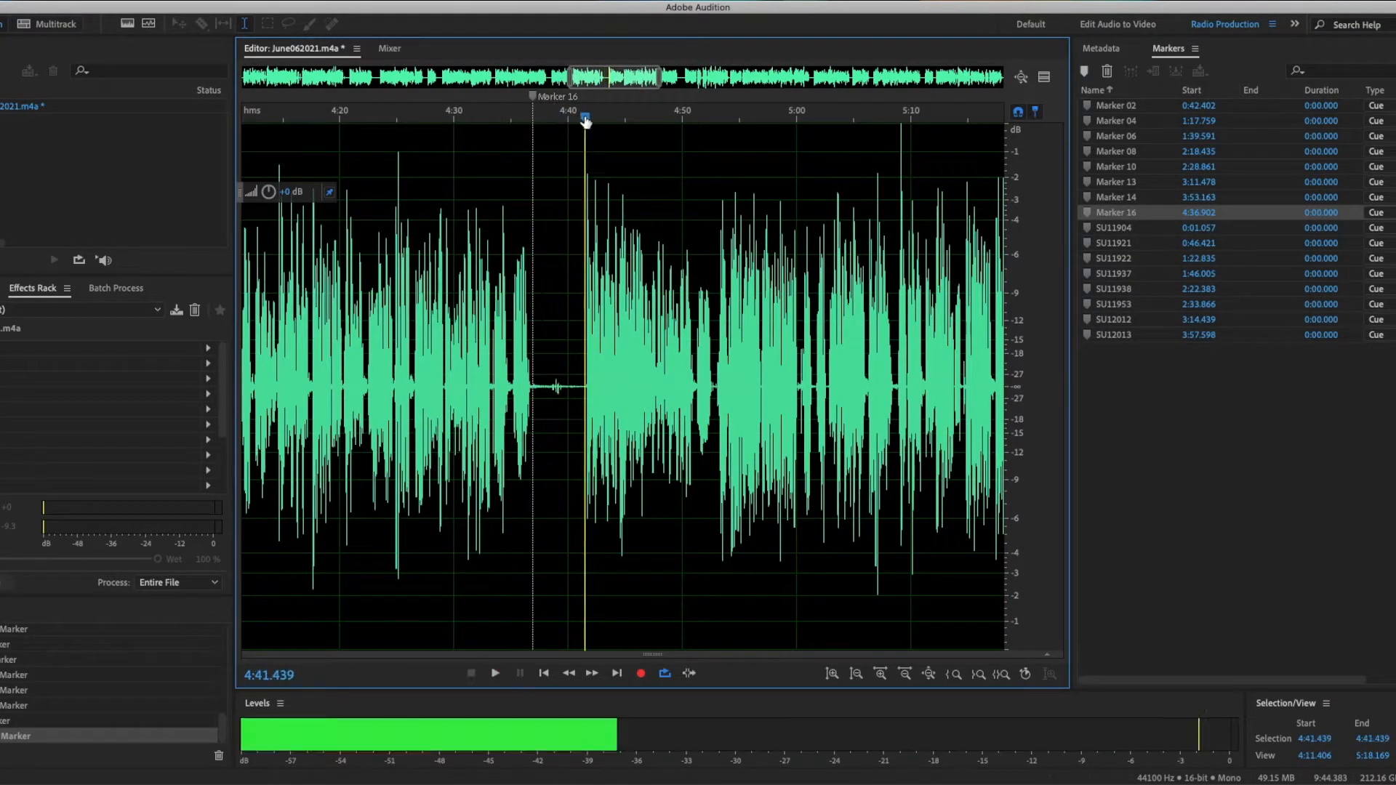
key(space)
key(m)
key(slash)
text(SU12033)
key(Return)
Step: Add a cue marker at about 5:33.5
scroll(586, 120, right, 5)
click(608, 119)
key(space)
key(m)
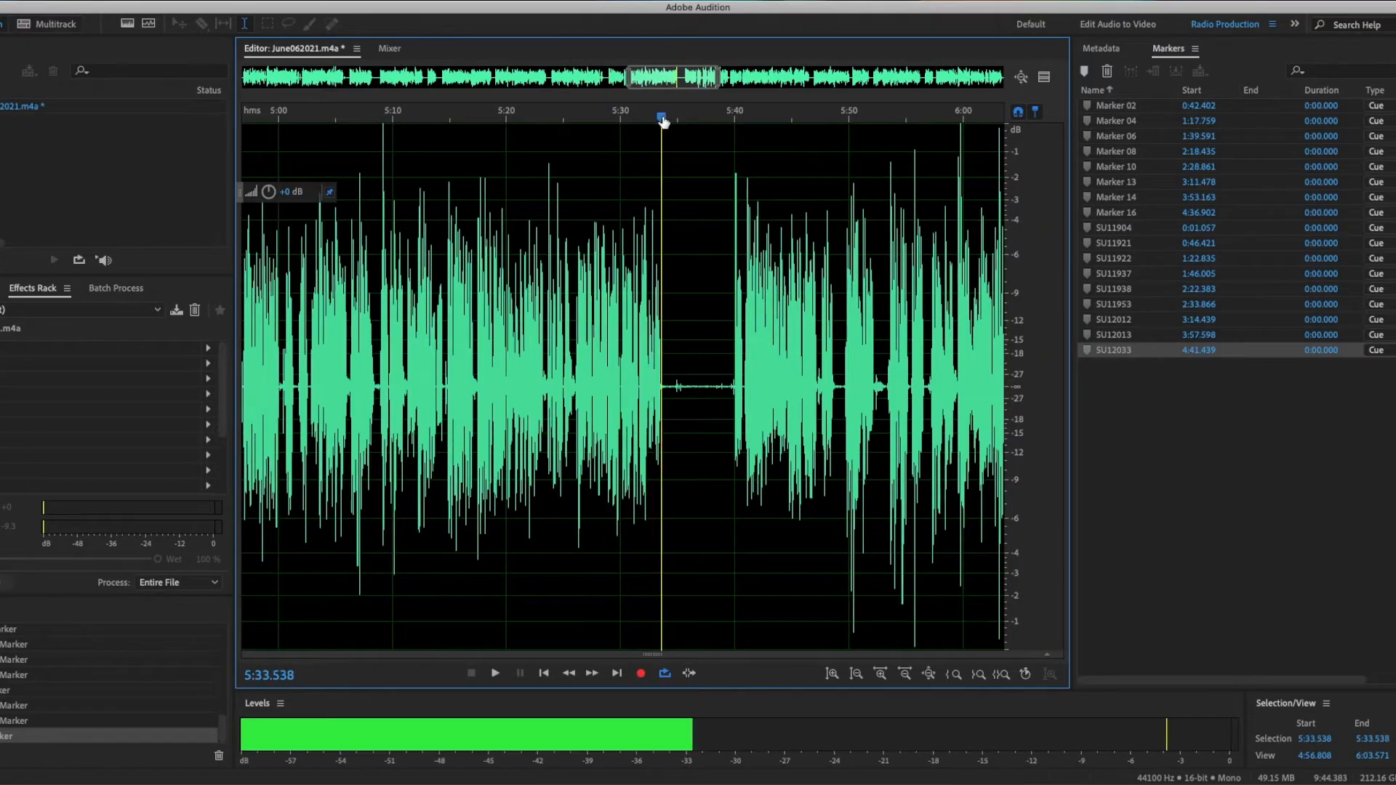
Step: Add a cue marker at about 5:39.7 and name it SU12035
click(731, 119)
key(space)
key(m)
key(slash)
text(SU12035)
key(Return)
Step: Add a cue marker at about 6:13.0
key(space)
scroll(729, 117, right, 5)
click(688, 119)
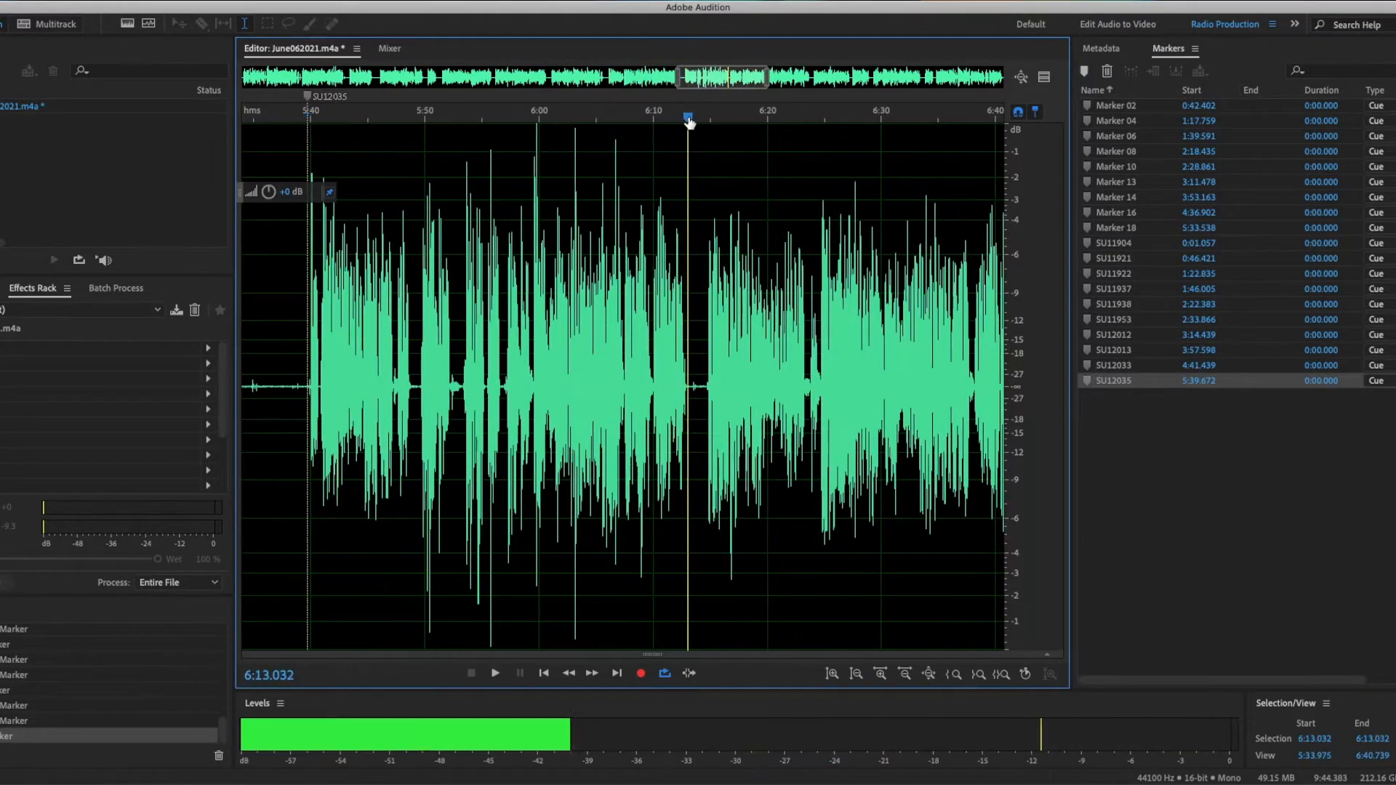
key(space)
key(m)
Step: Add a cue marker at about 6:14.6 and name it SU12049
click(705, 119)
key(m)
key(slash)
text(SU12049)
key(Return)
Step: Add a cue marker at about 7:14.9
key(space)
scroll(711, 122, right, 1)
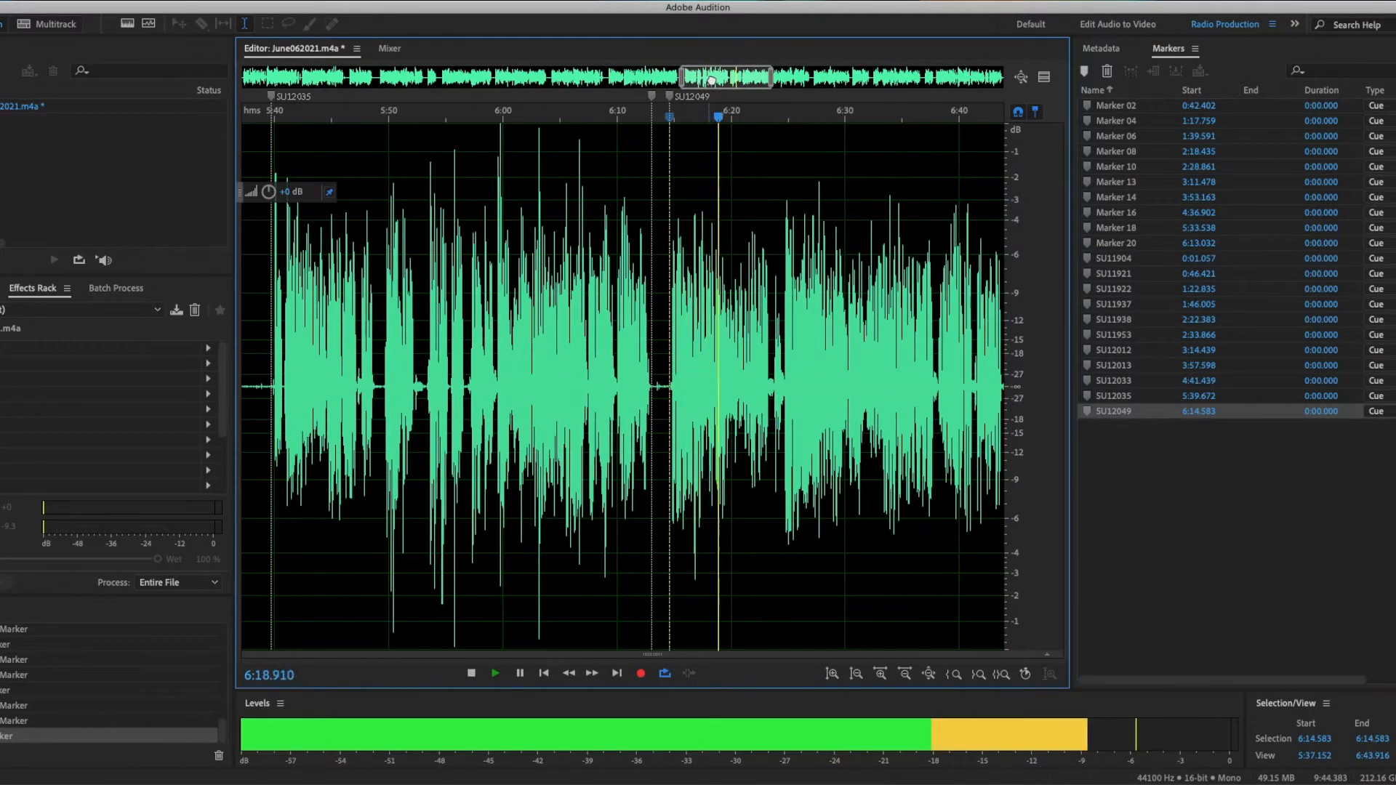
scroll(717, 121, right, 5)
click(833, 120)
key(m)
Step: Add a cue marker at about 7:18.7 and name it SU12116
scroll(835, 122, right, 2)
key(space)
key(m)
key(slash)
text(SU12116)
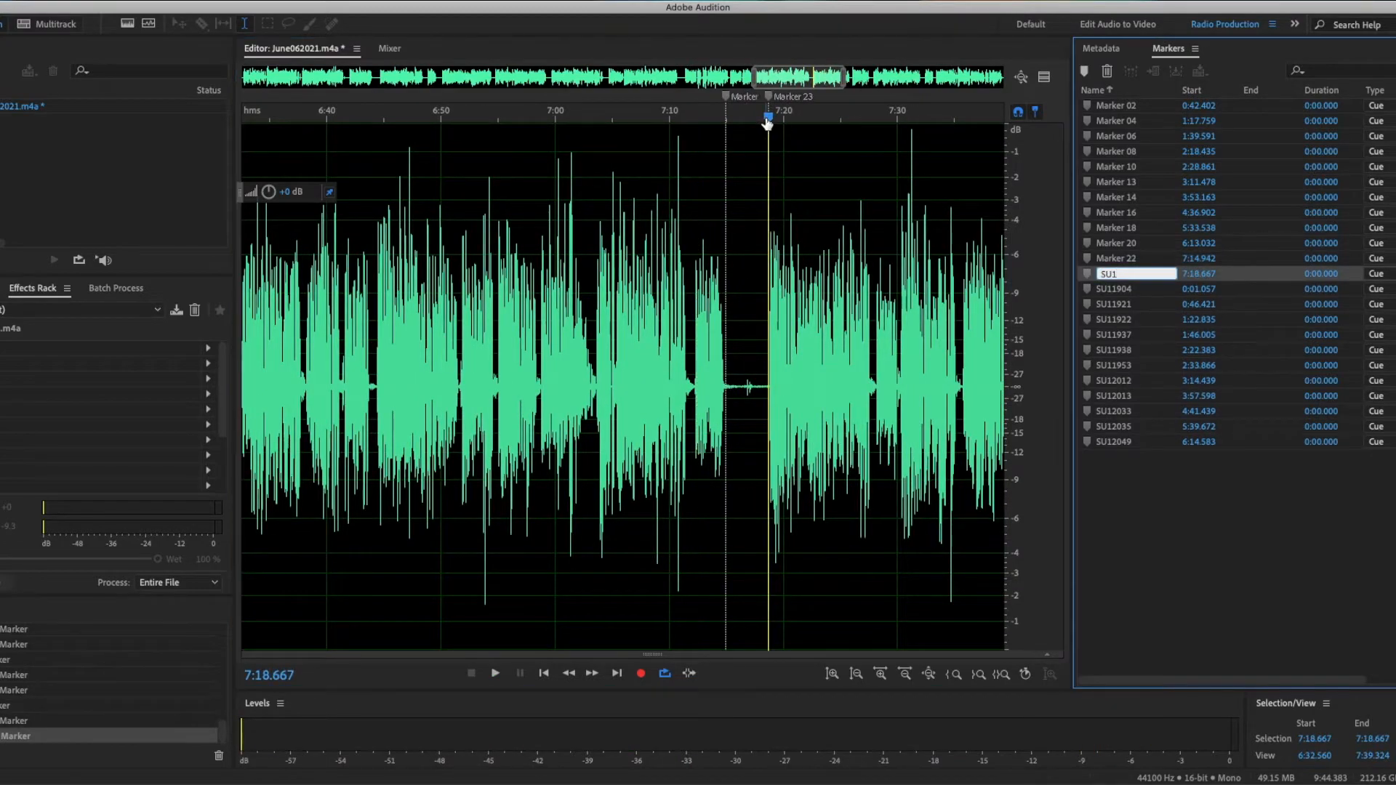
key(Return)
Step: Add a cue marker at about 7:45.7
scroll(764, 122, right, 5)
click(783, 116)
key(m)
Step: Add a cue marker at about 7:48.5 and name it SU12118
click(816, 115)
key(m)
key(slash)
text(SU12118)
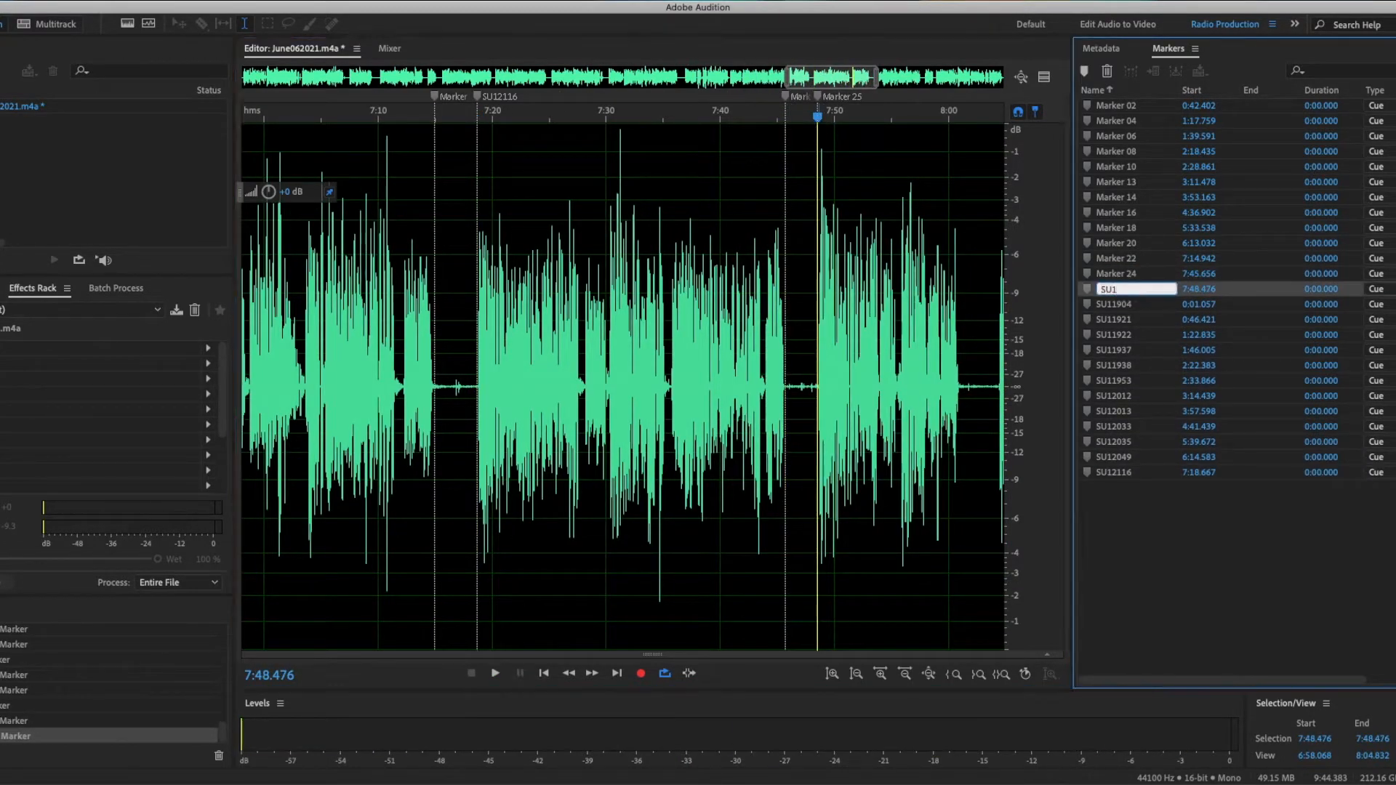
key(Return)
Step: Add a cue marker at about 8:00.9
scroll(777, 116, right, 3)
click(776, 113)
key(m)
Step: Add a cue marker at about 8:04.4 and name it SU12136
scroll(777, 109, right, 2)
click(738, 116)
key(m)
key(slash)
text(SU12136)
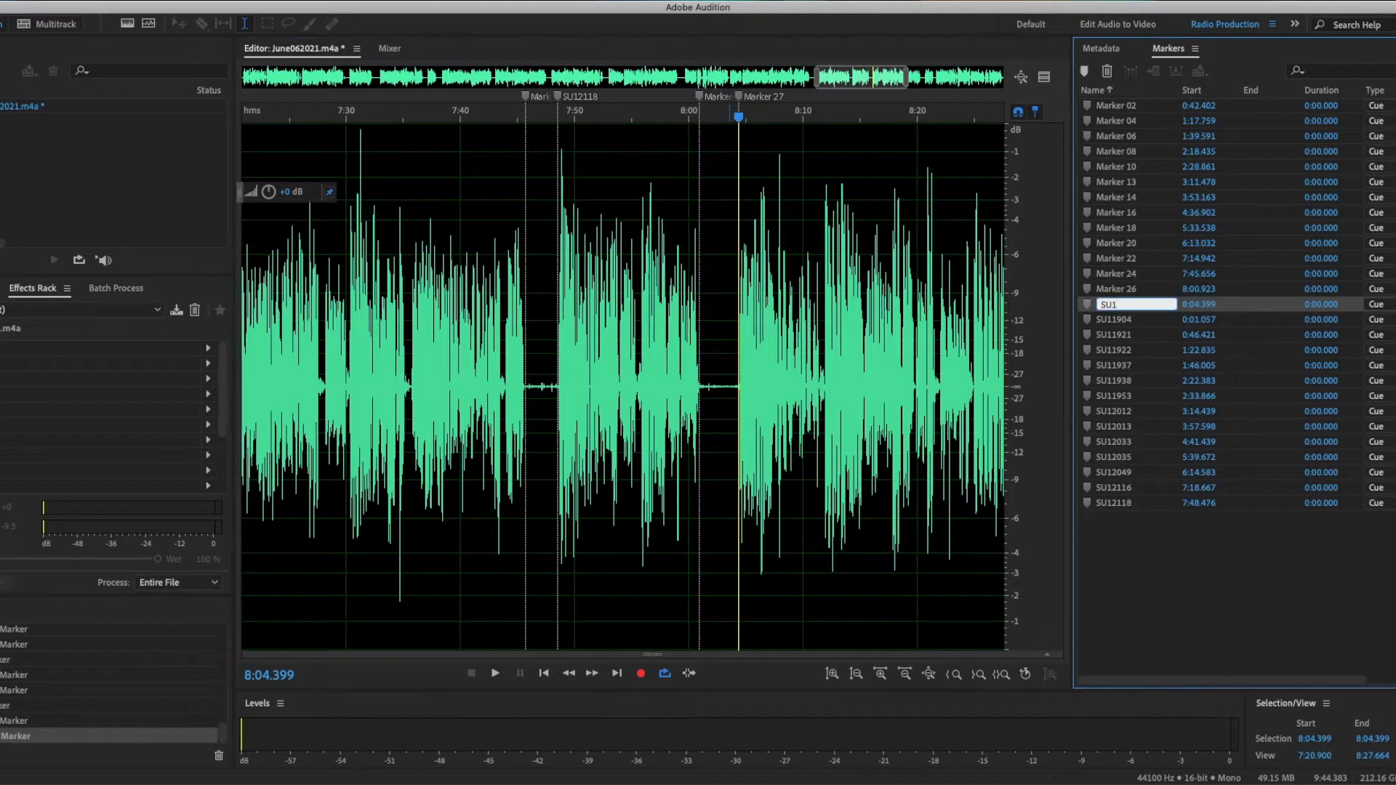
key(Return)
Step: Add a cue marker at about 8:40.2
key(space)
scroll(753, 104, right, 5)
click(801, 117)
key(space)
key(m)
Step: Add a cue marker at about 8:44.1 and name it SU12137
scroll(800, 116, right, 2)
click(732, 116)
key(space)
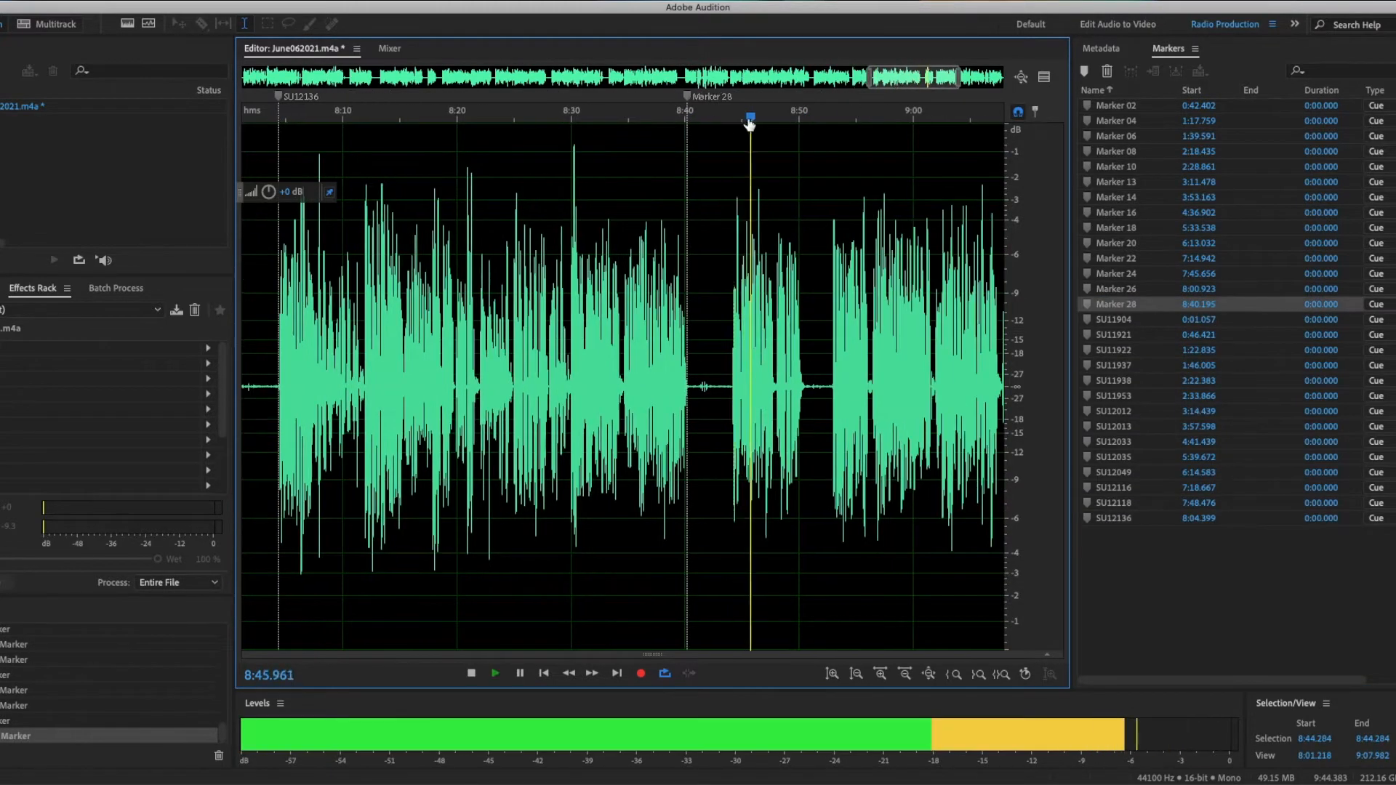
key(space)
key(m)
key(slash)
text(SU12137)
key(Return)
Step: Add cue markers at about 8:50.4 and 8:52.8, naming the second one SU12150
click(804, 116)
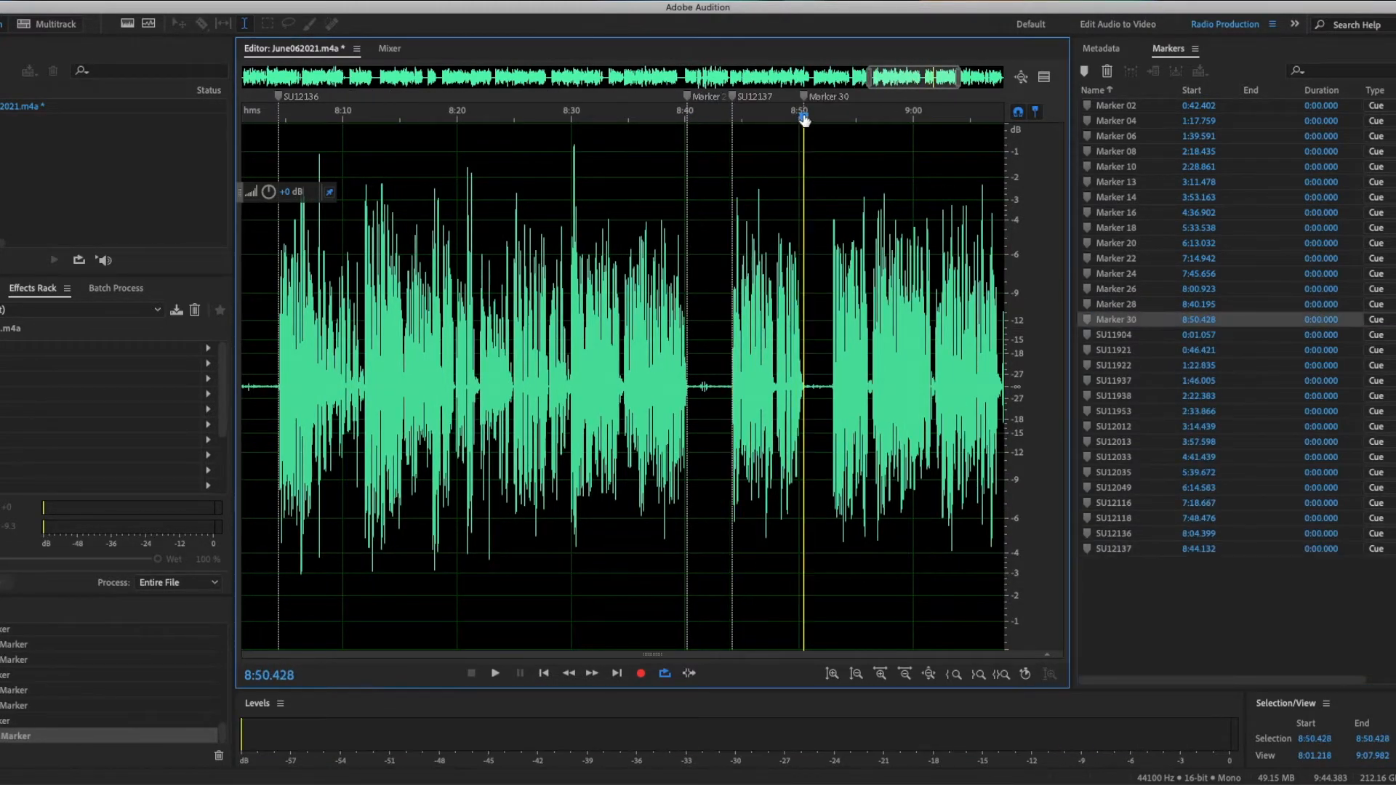
key(m)
scroll(804, 116, right, 3)
click(617, 117)
Step: Add a cue marker at about 9:42.7 and zoom out to the whole recording
key(m)
key(slash)
text(SU12150)
key(Return)
scroll(617, 117, right, 3)
click(984, 116)
key(m)
drag(919, 77, 201, 58)
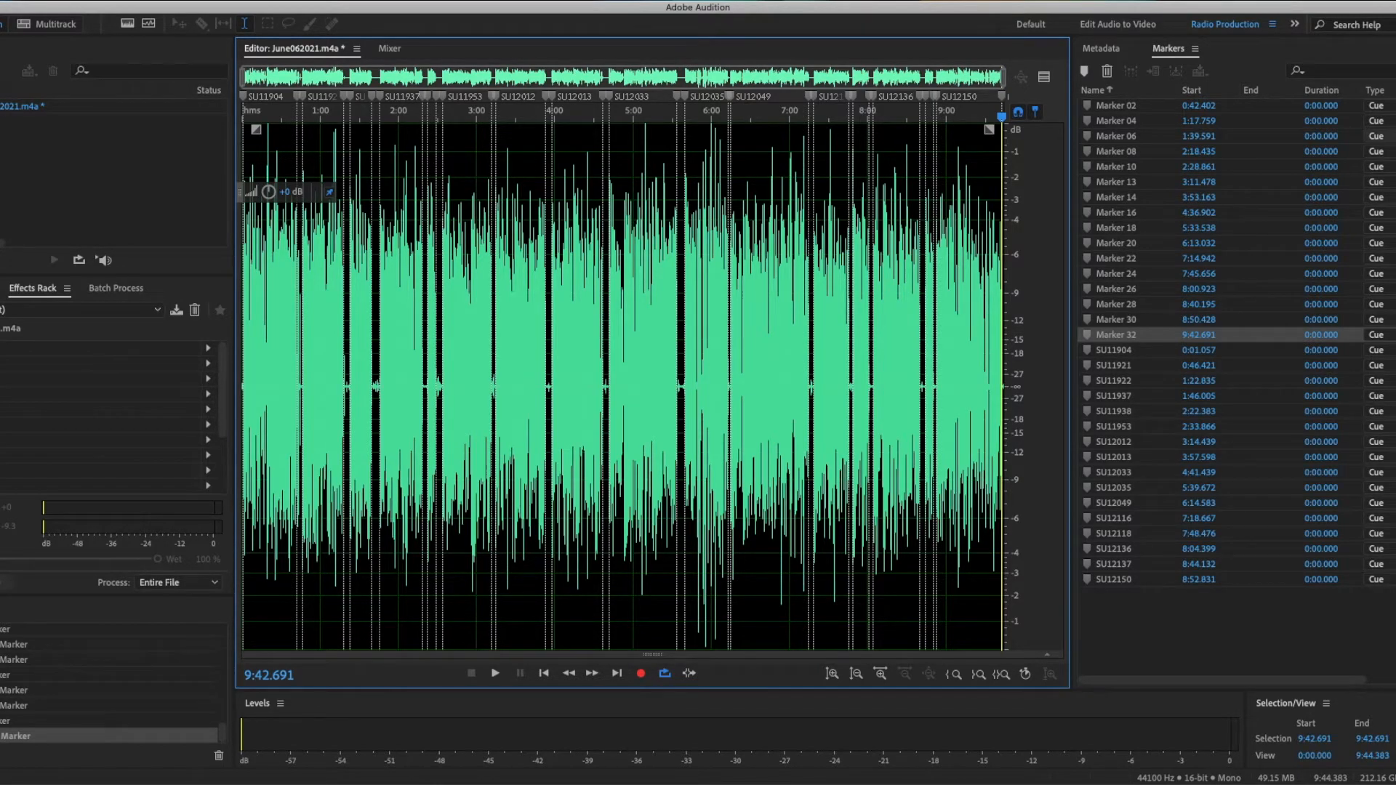
Step: Select all markers and convert them into range markers spanning to the next marker
key(ctrl+a)
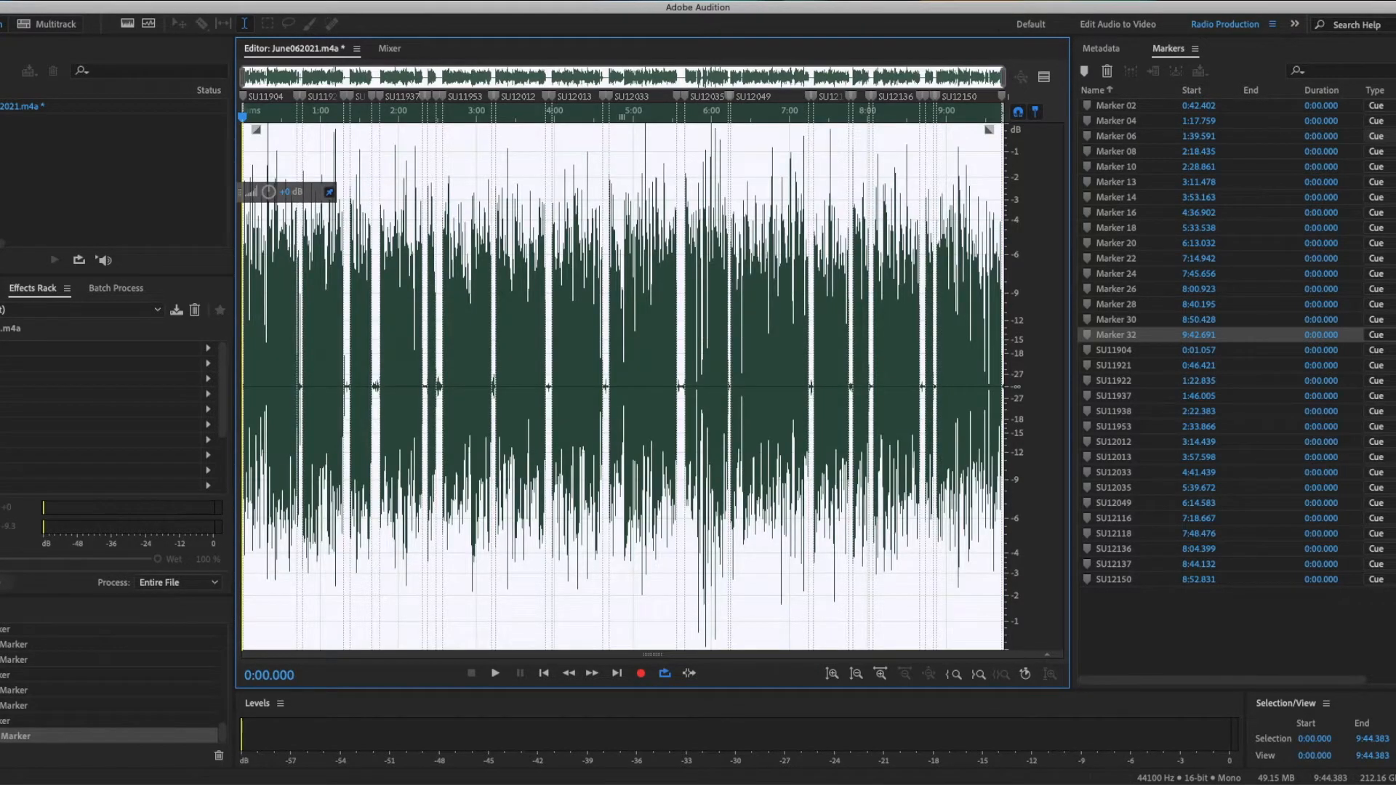
click(1180, 119)
key(ctrl+a)
click(934, 163)
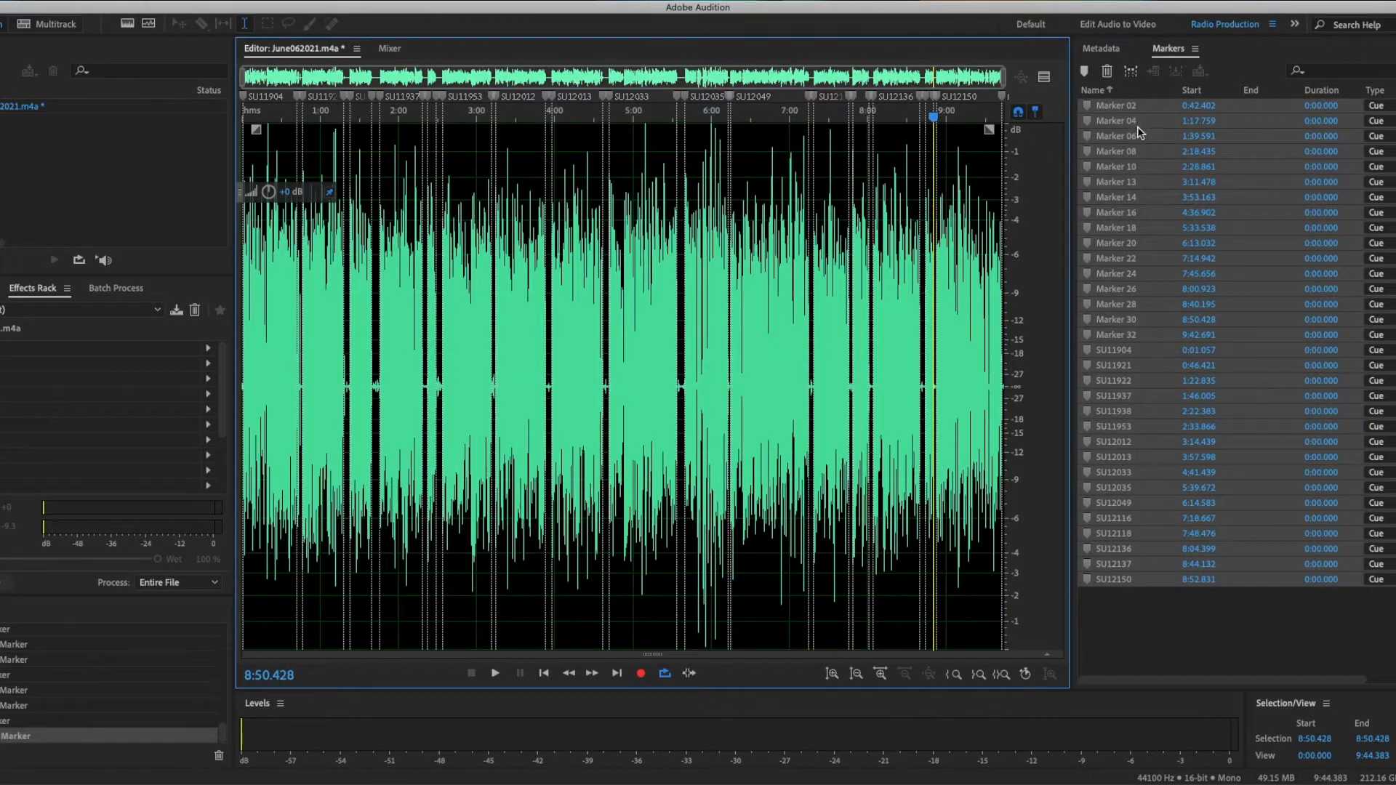
click(1130, 71)
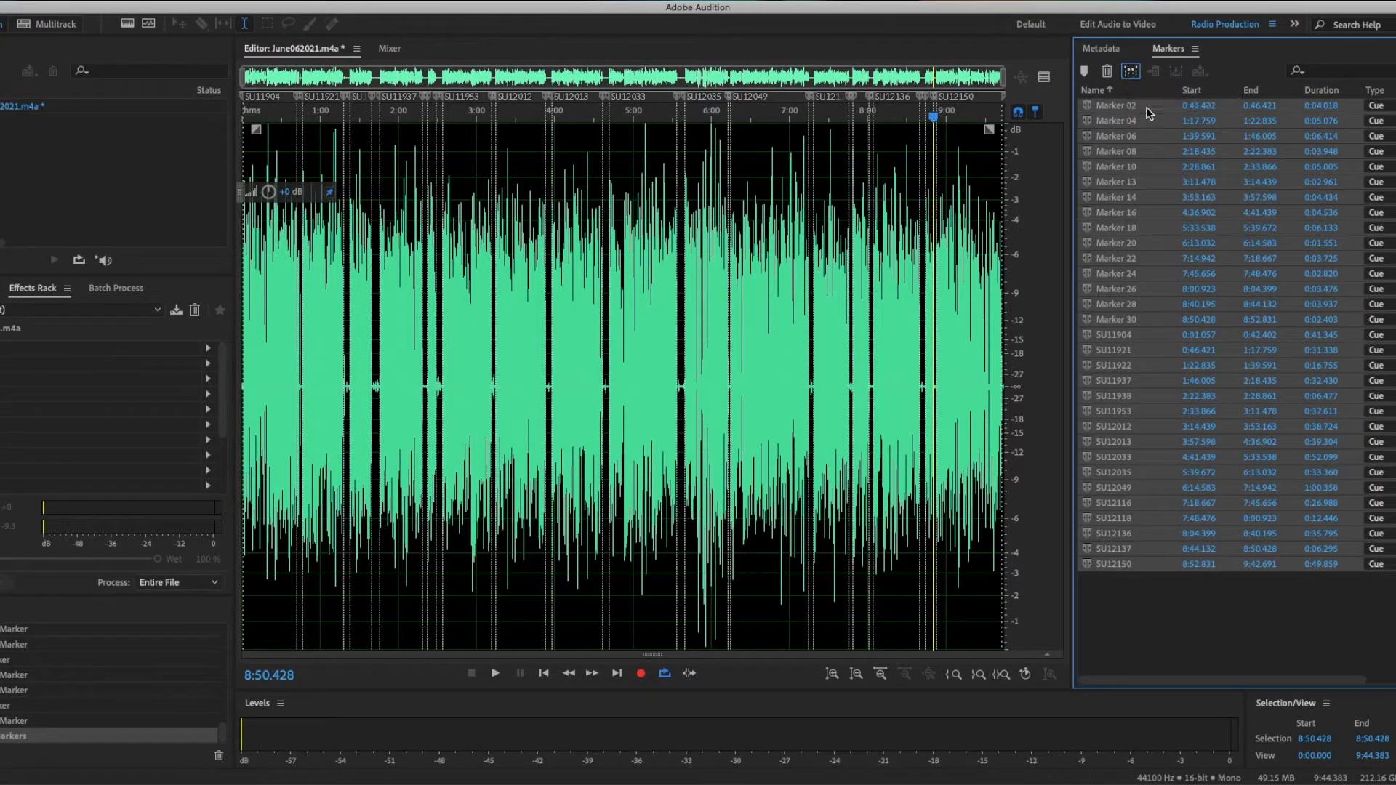
Step: Export the audio of the SU-named range markers as WAV files, named after the markers, into the Sunday0606 folder
click(1151, 336)
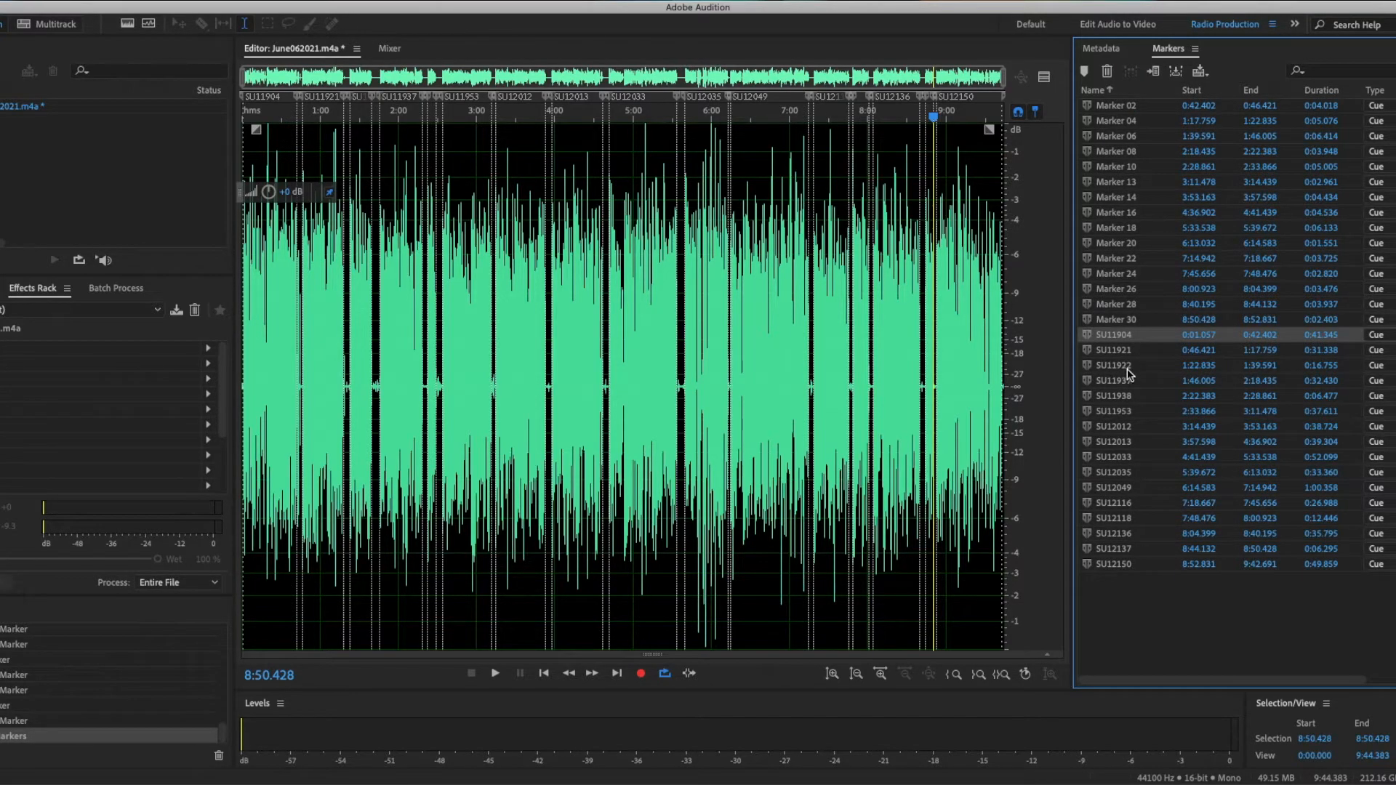
shift+click(1156, 566)
right_click(1157, 564)
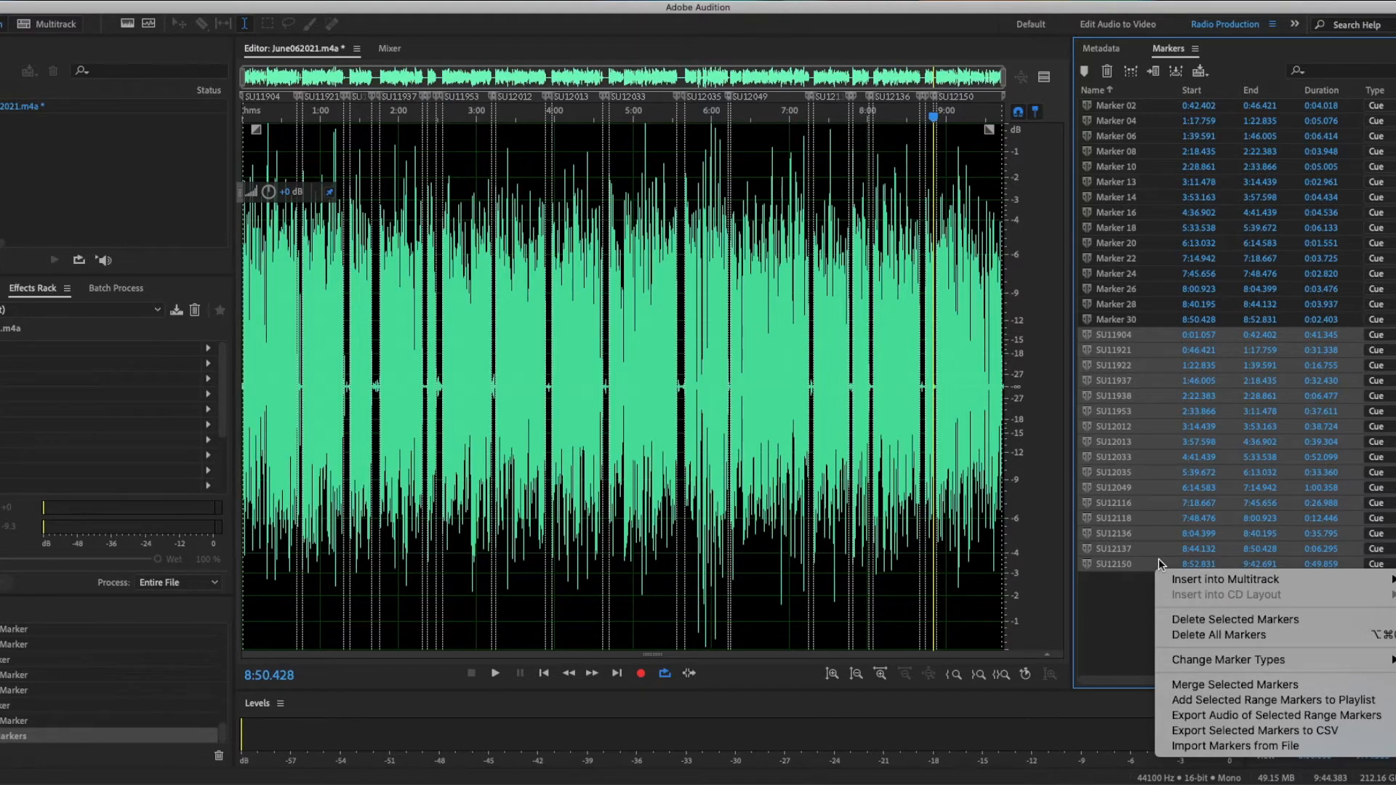
click(1268, 719)
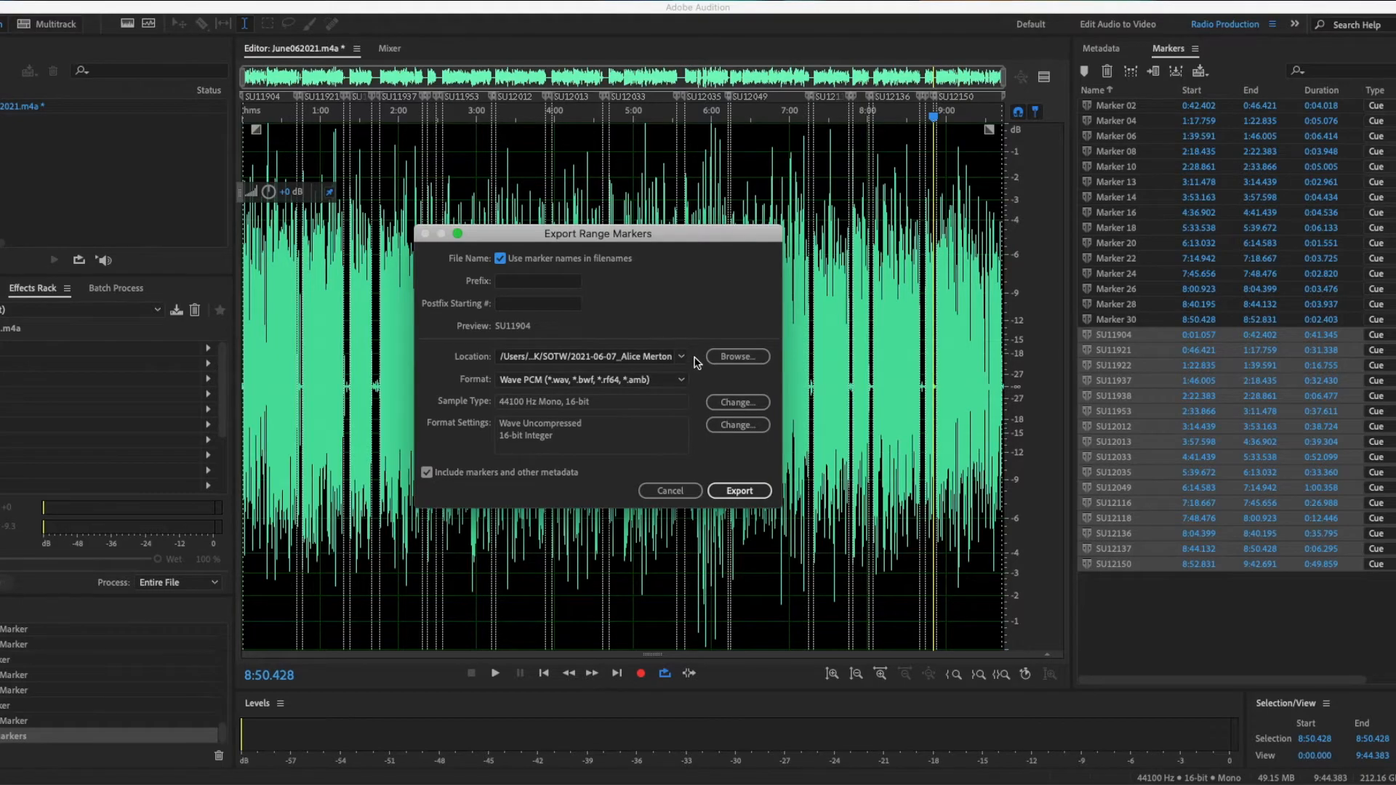
click(736, 356)
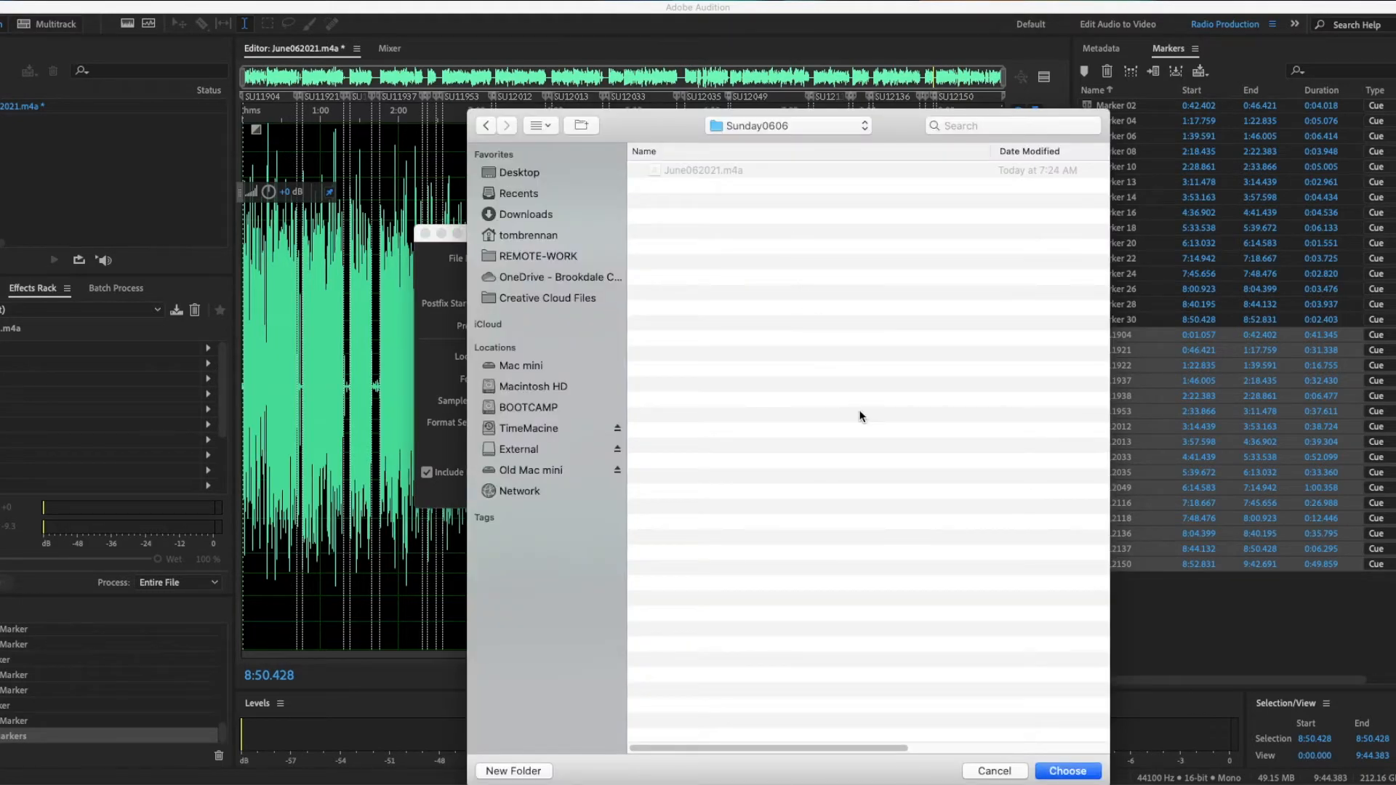
click(1079, 771)
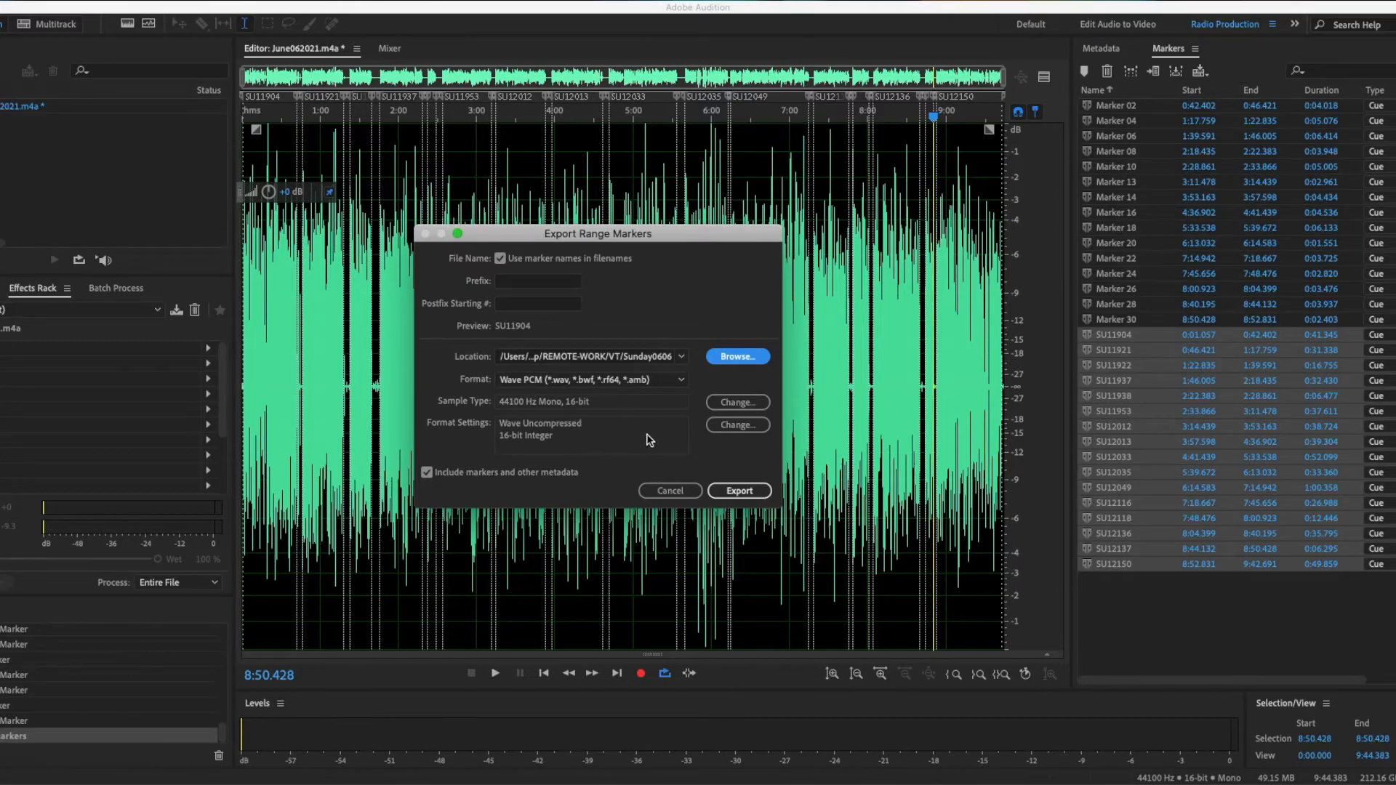
click(740, 491)
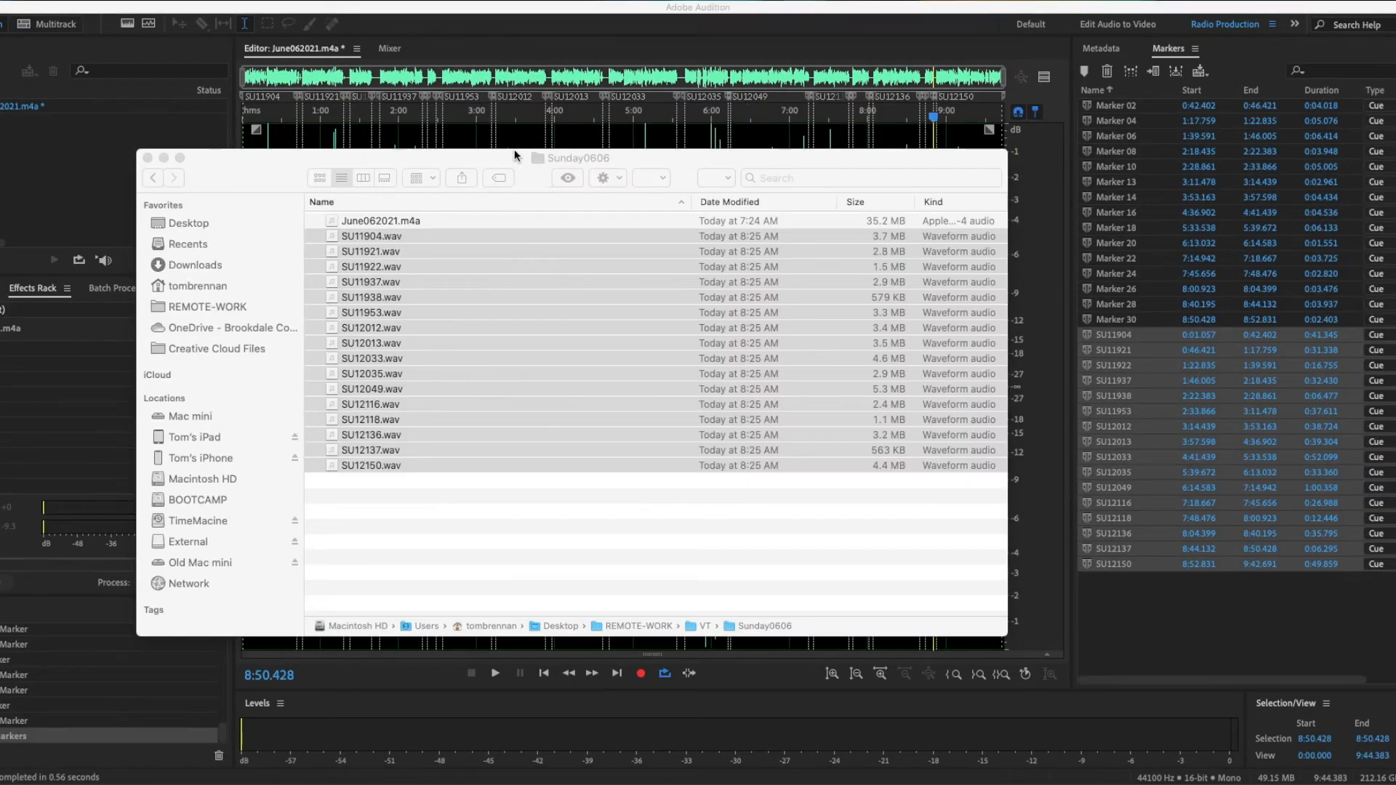
Step: Switch to Finder and select all the exported SU WAV files in the Sunday0606 folder
click(514, 155)
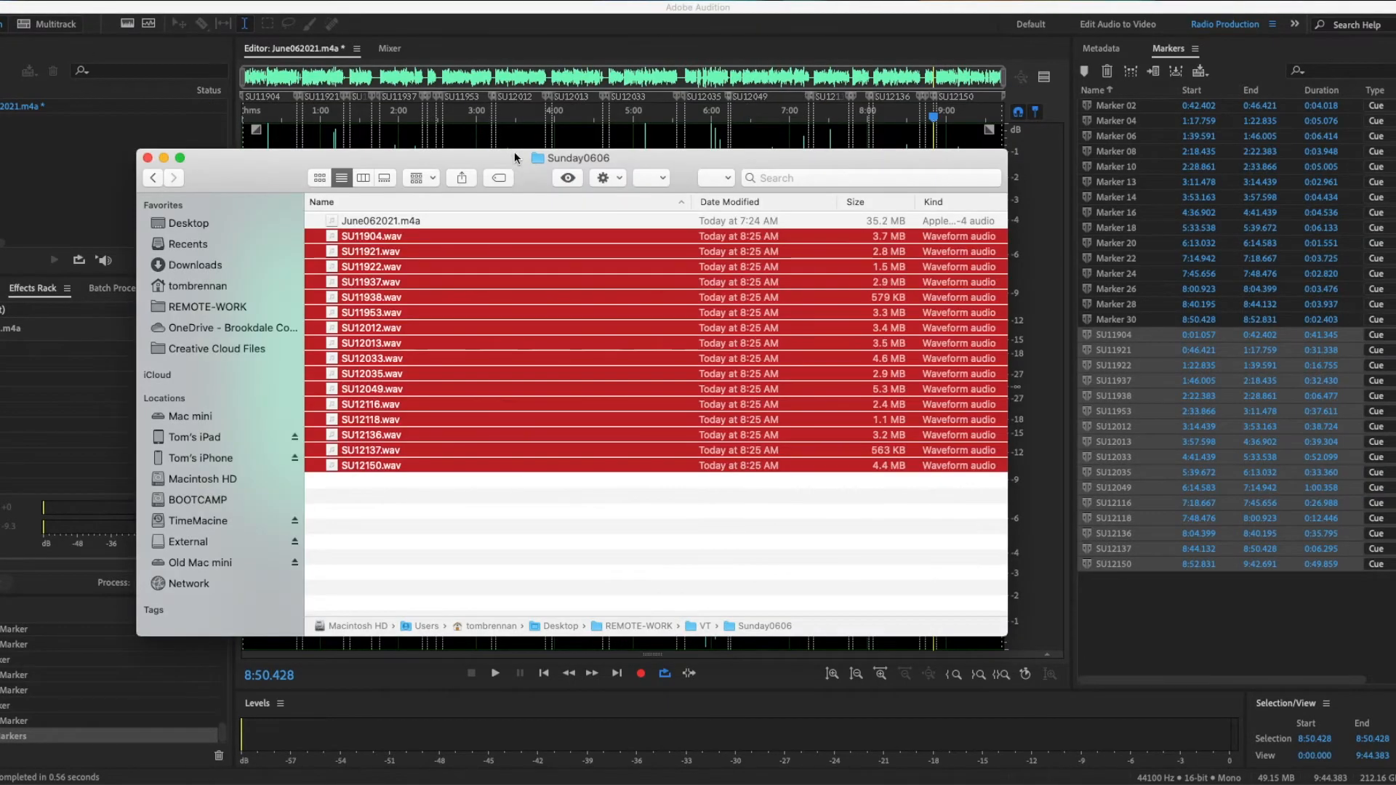
click(643, 510)
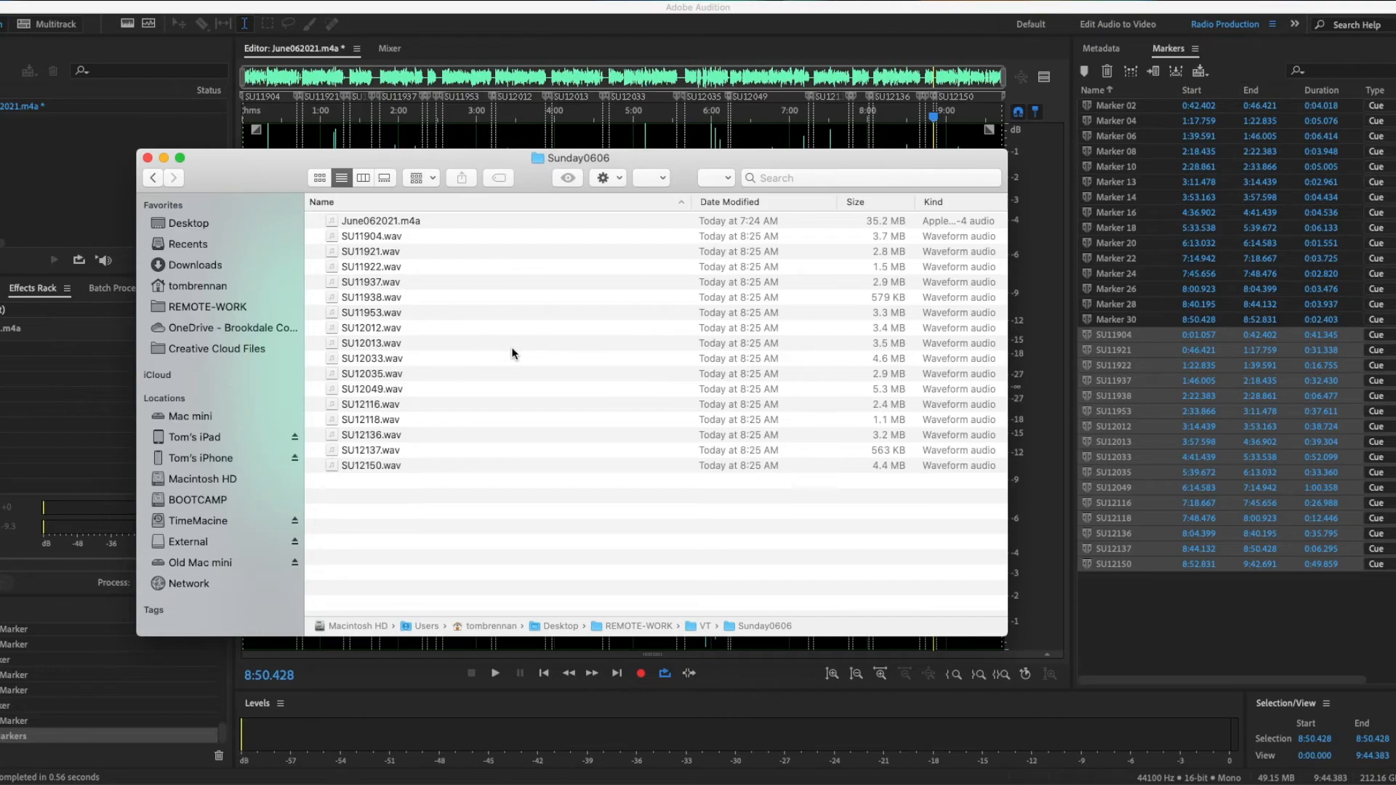
click(452, 221)
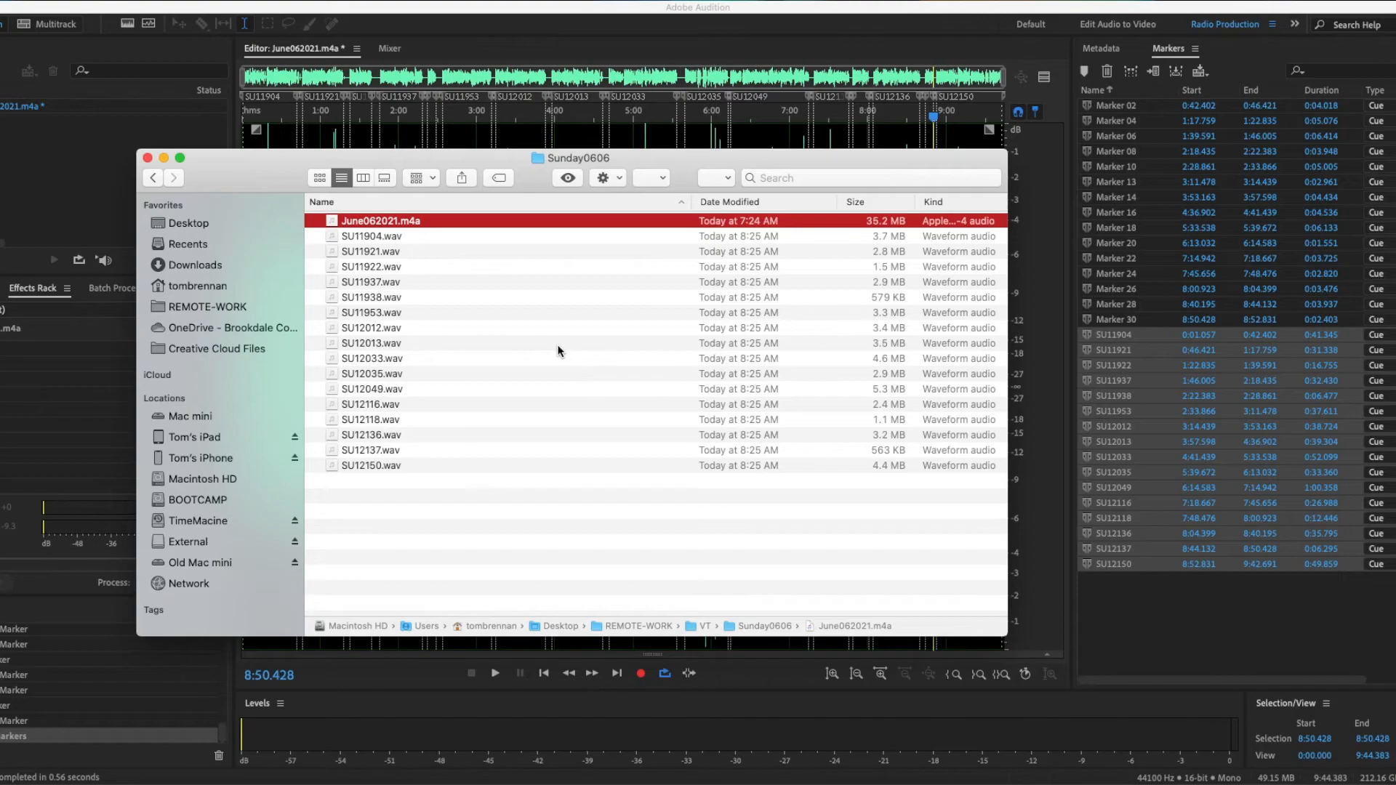
click(488, 235)
shift+click(549, 462)
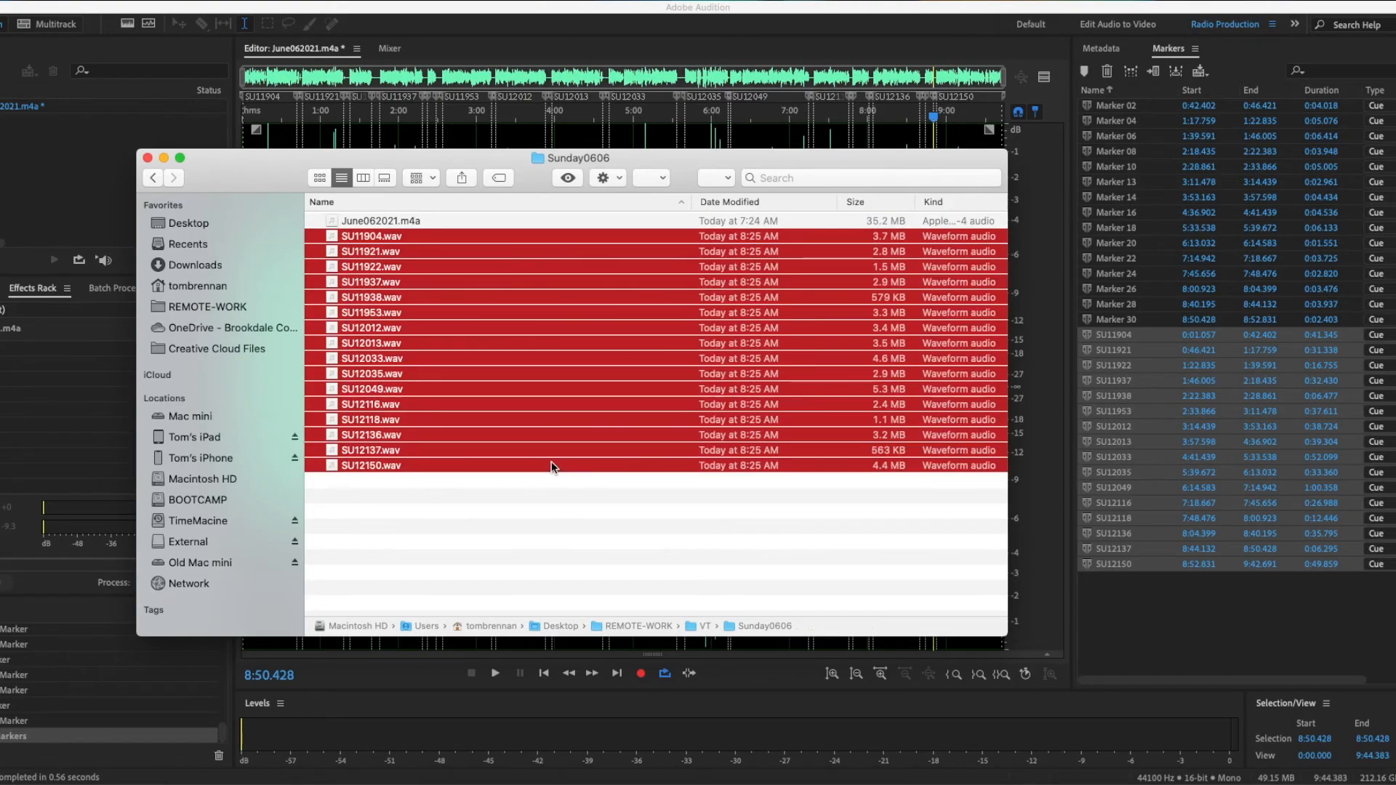